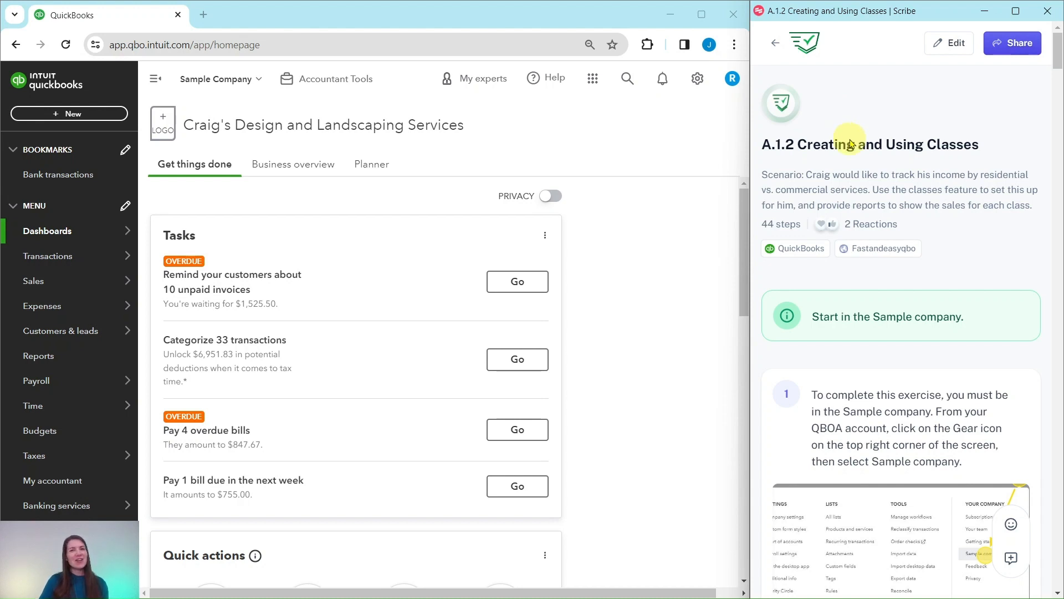
# - Open Account and Settings and switch to the Advanced settings section
pyautogui.scroll(-1, 851, 149)
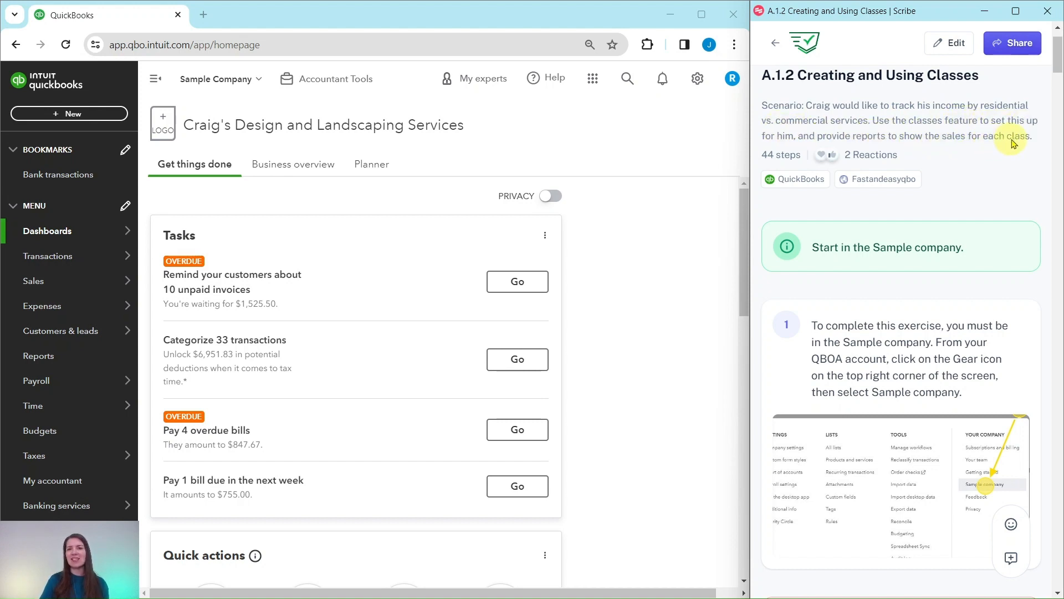
pyautogui.scroll(-3, 1014, 209)
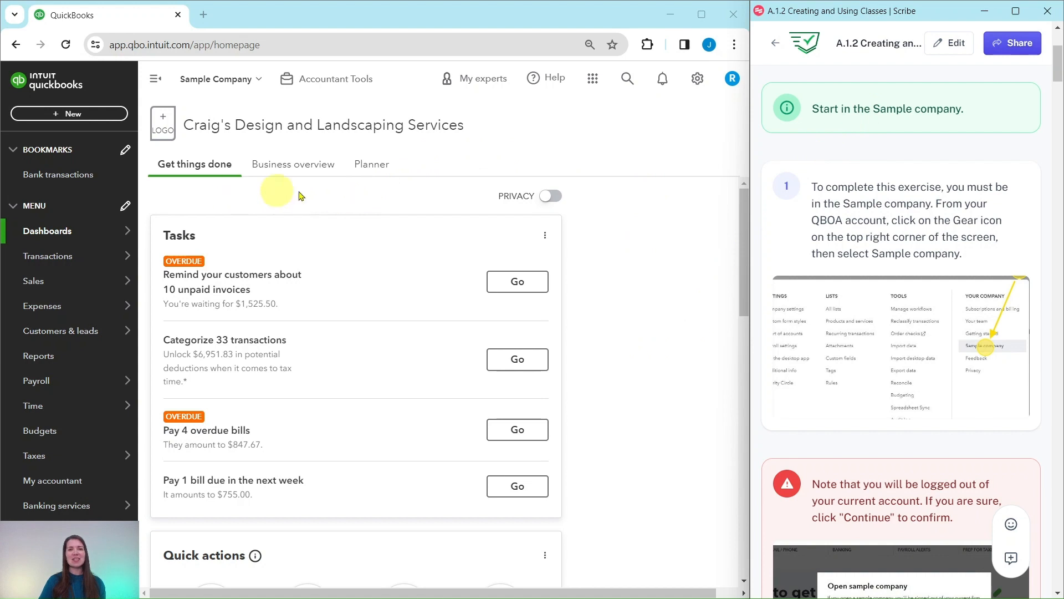
pyautogui.scroll(-3, 868, 255)
pyautogui.scroll(-9, 869, 255)
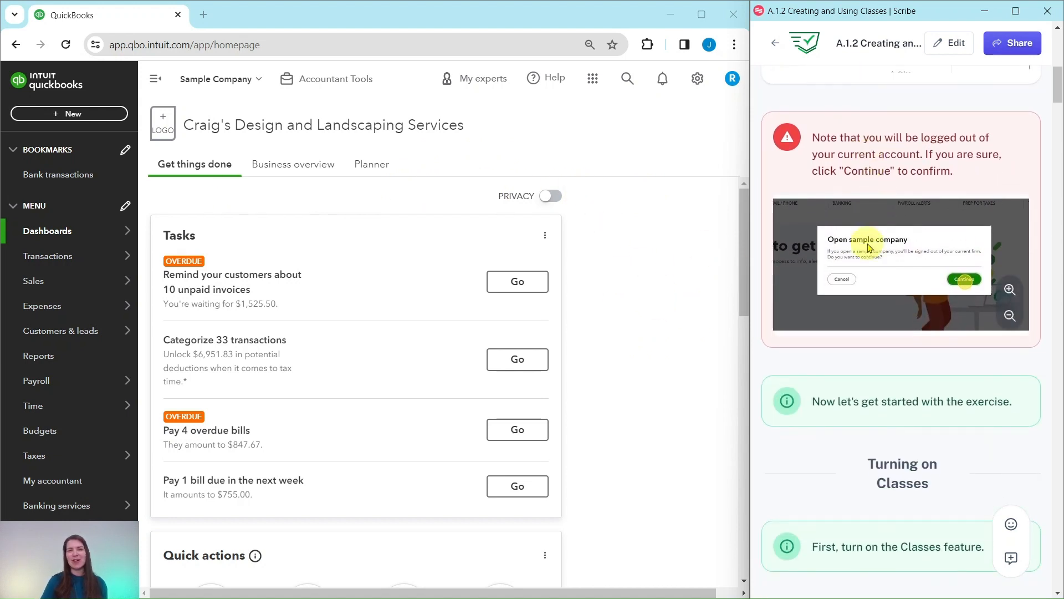
pyautogui.scroll(-3, 900, 213)
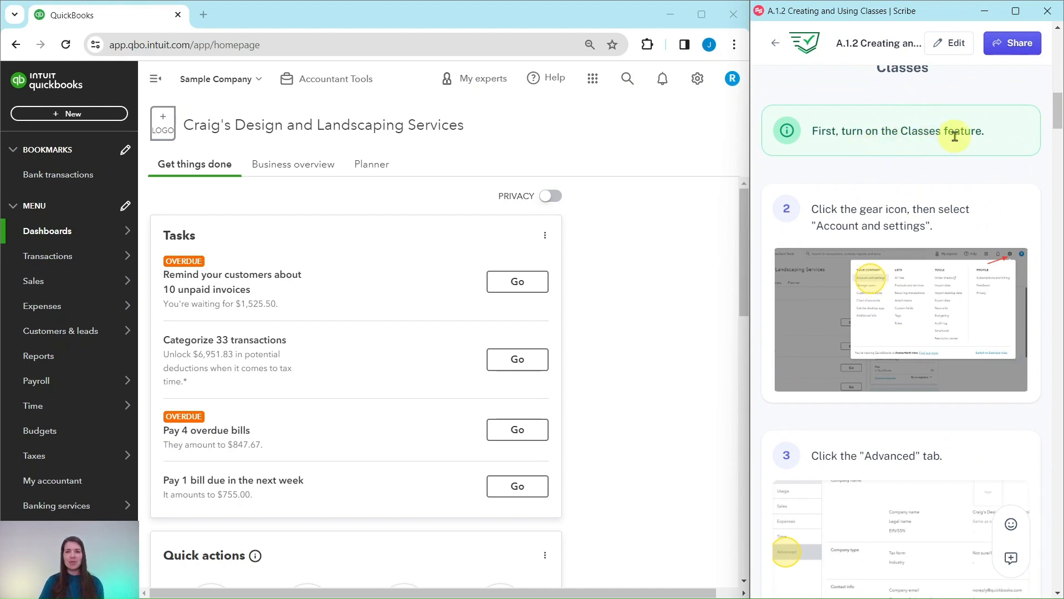
pyautogui.scroll(-1, 955, 136)
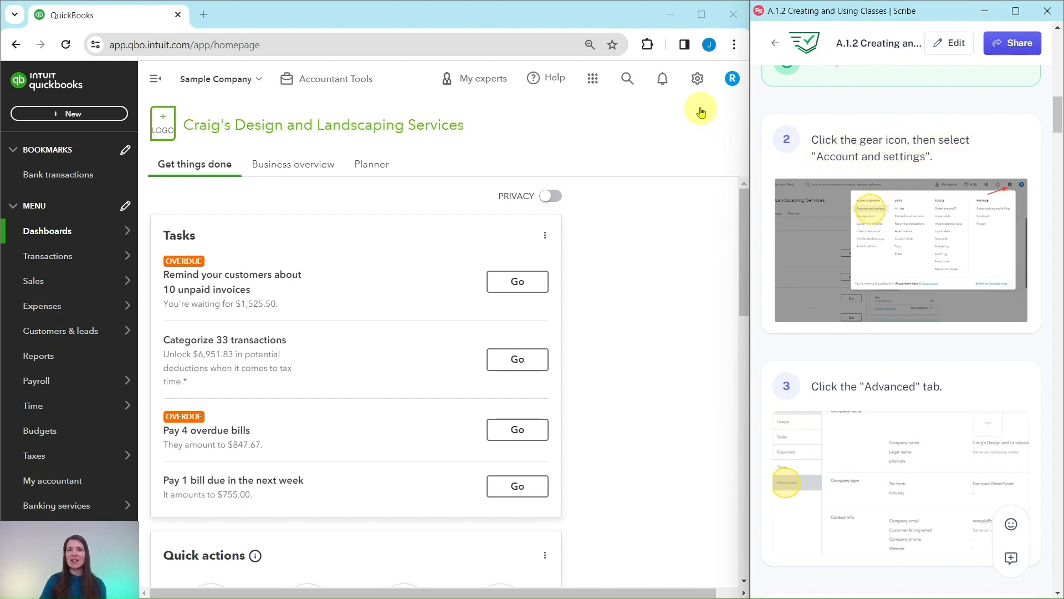
pyautogui.click(699, 83)
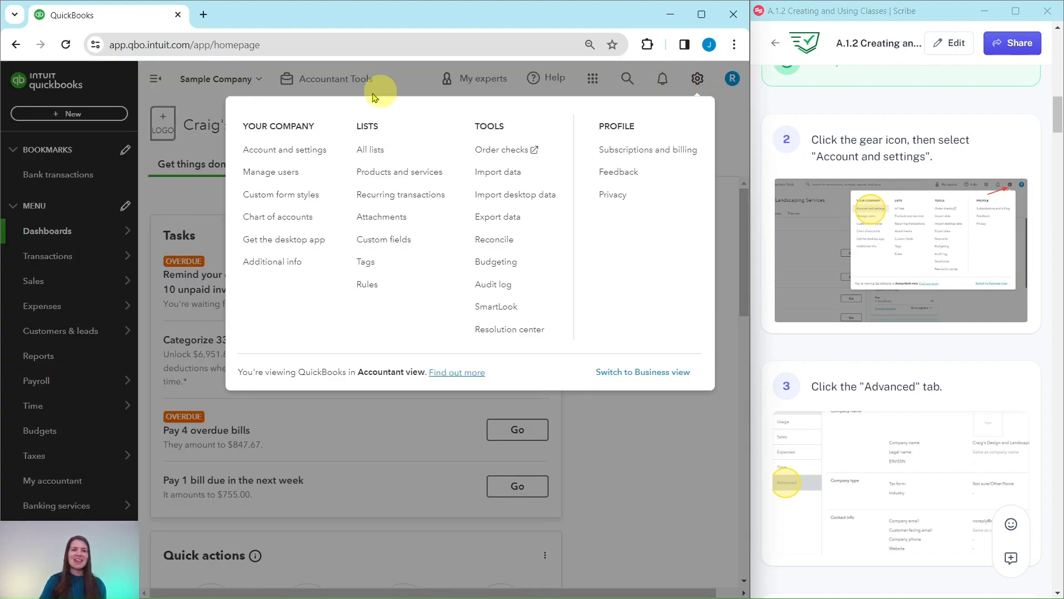
pyautogui.click(278, 153)
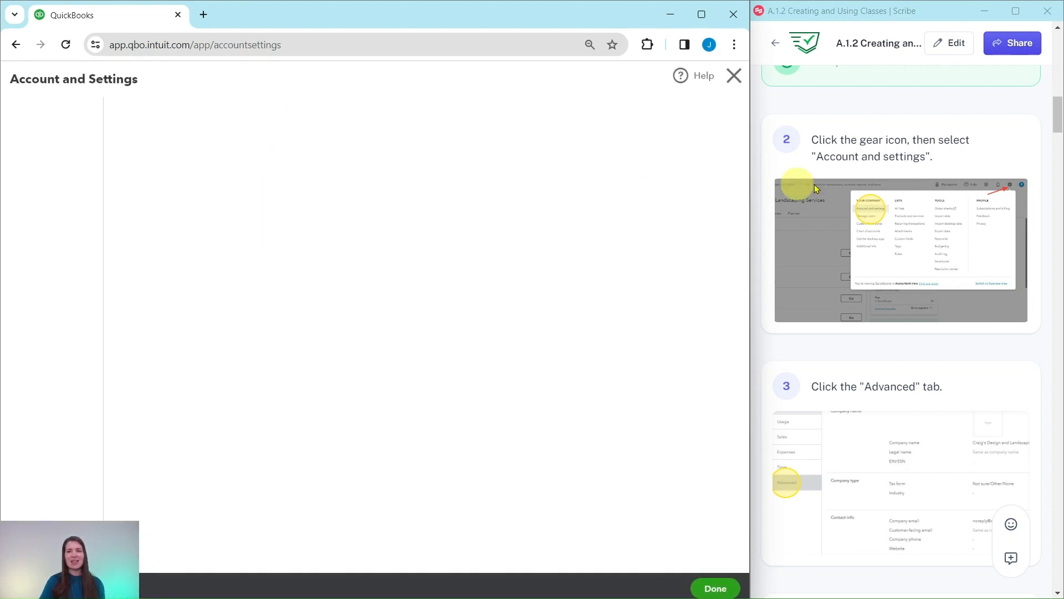
pyautogui.scroll(-5, 888, 199)
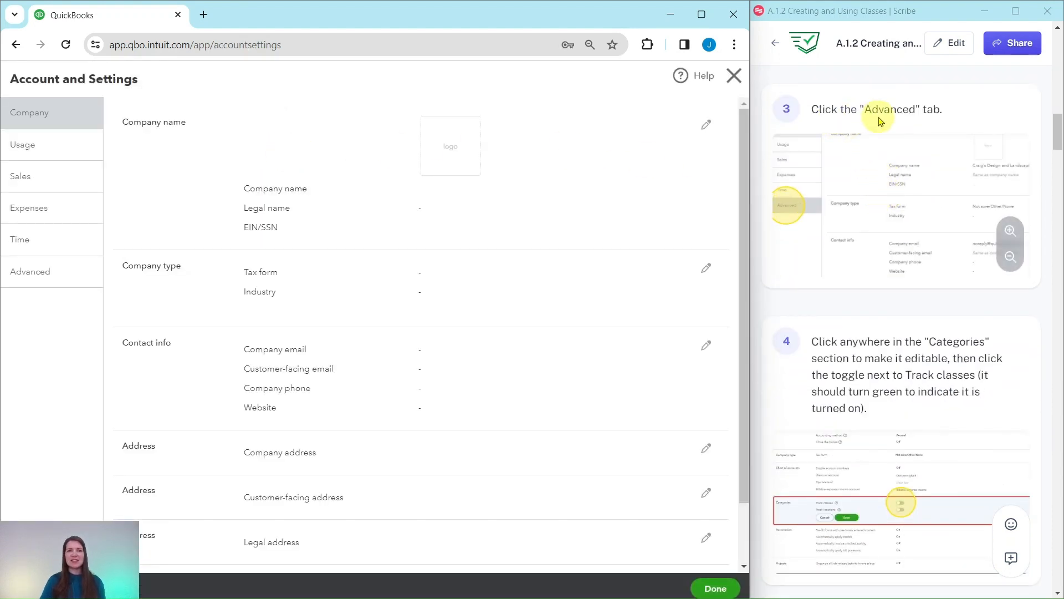
pyautogui.click(26, 279)
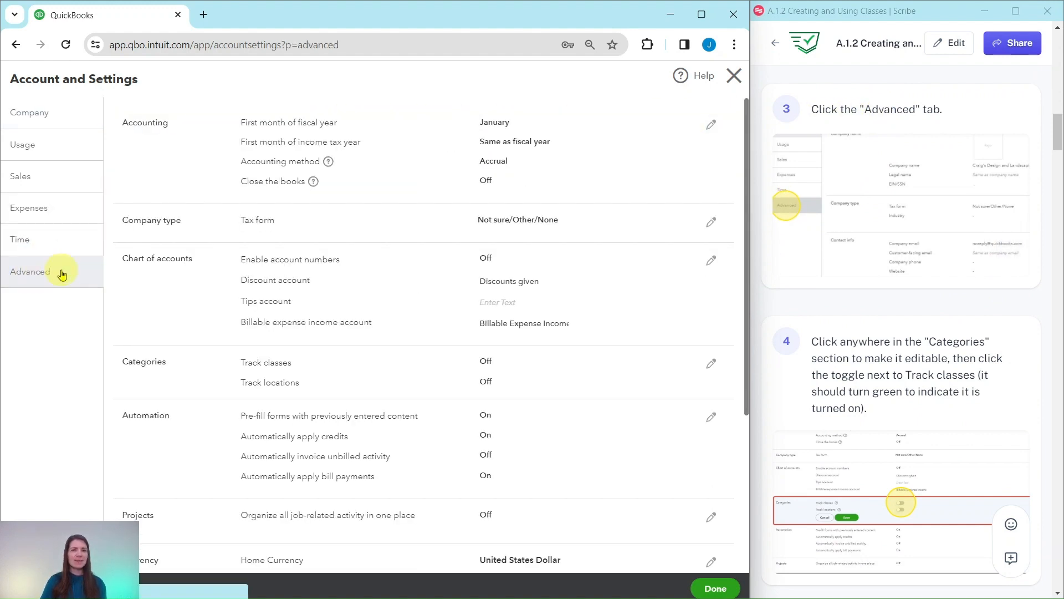
# - Turn on Track classes in the Categories settings, save the change, and close Account and Settings
pyautogui.scroll(-3, 818, 292)
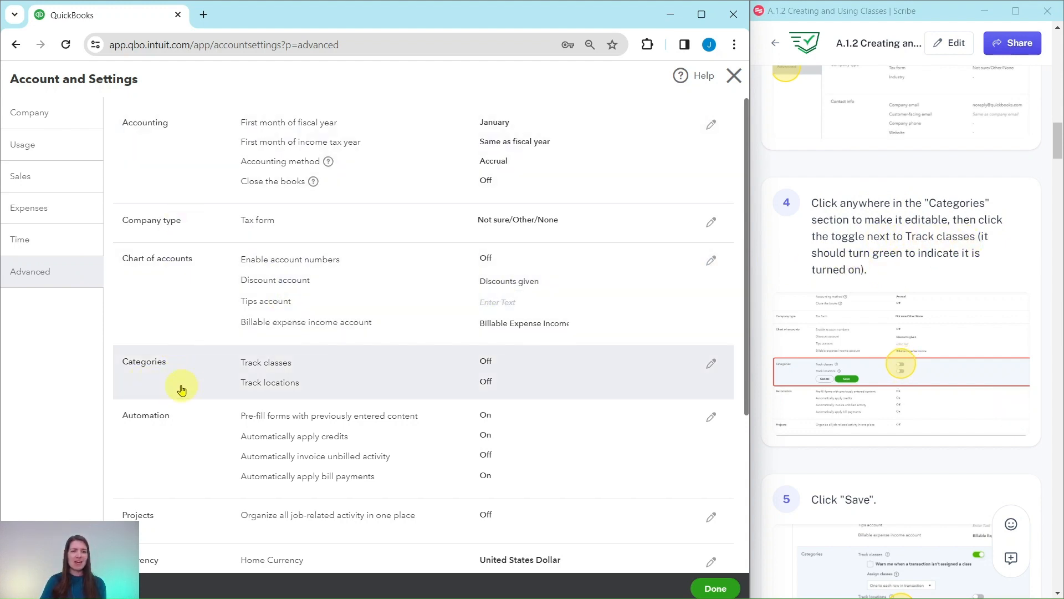
pyautogui.click(185, 382)
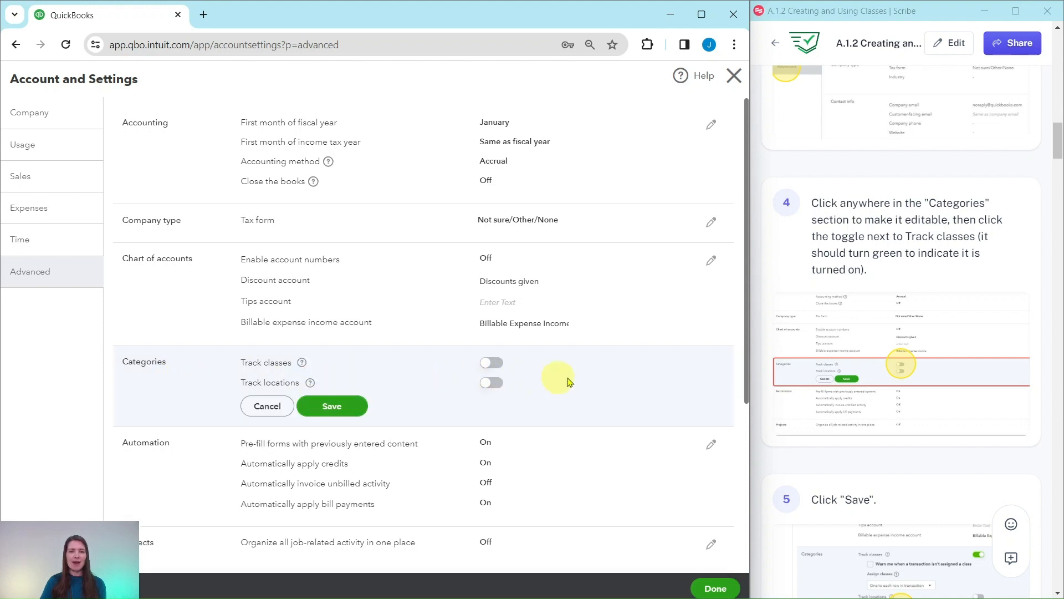
pyautogui.click(491, 364)
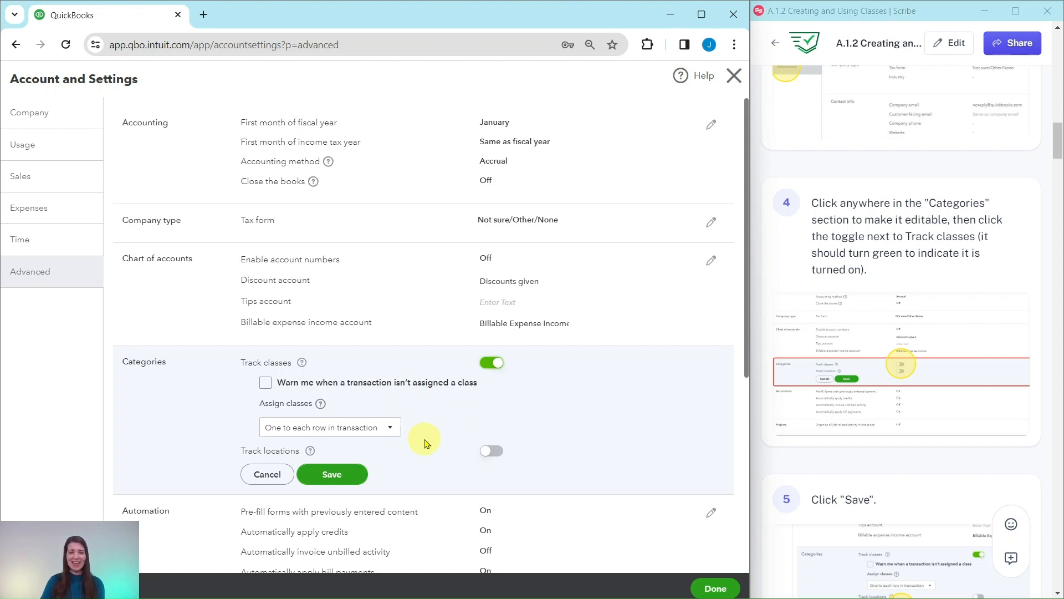
pyautogui.click(332, 473)
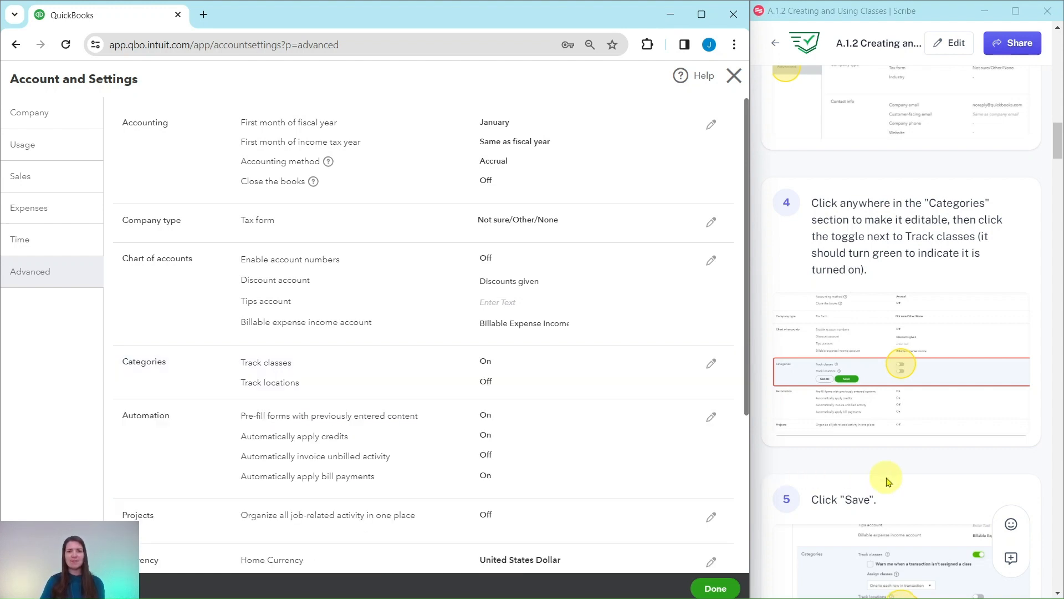
pyautogui.scroll(-5, 886, 483)
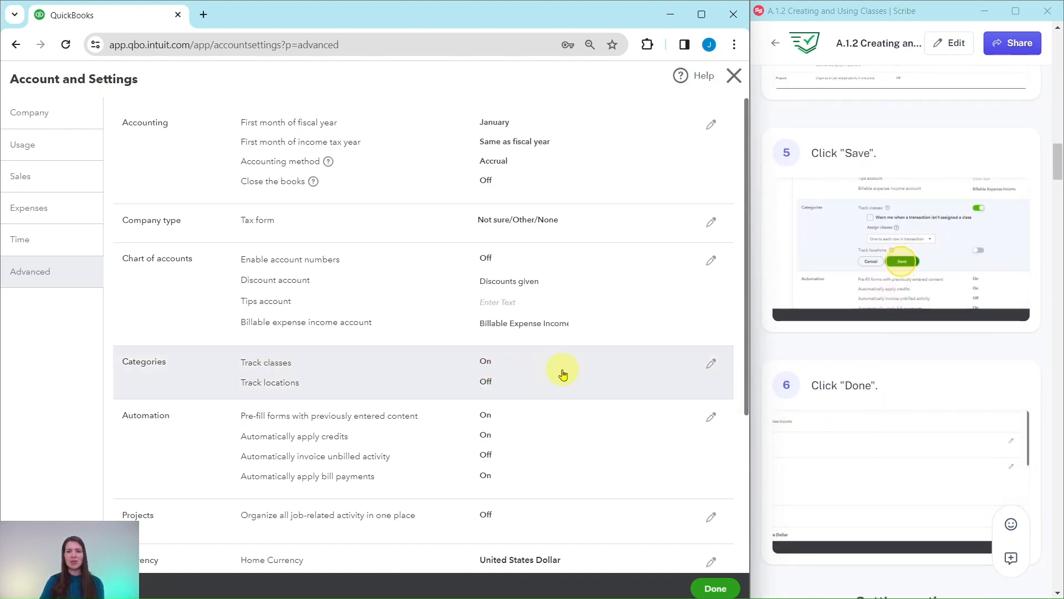
pyautogui.click(716, 588)
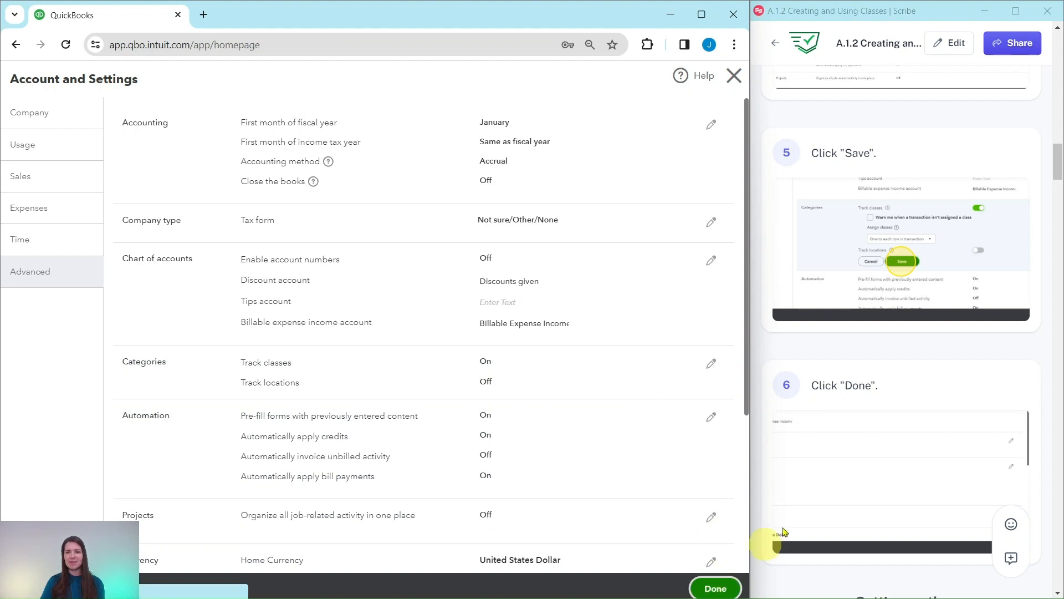
# - Open the Classes list from All lists
pyautogui.scroll(-6, 846, 458)
pyautogui.scroll(-2, 844, 454)
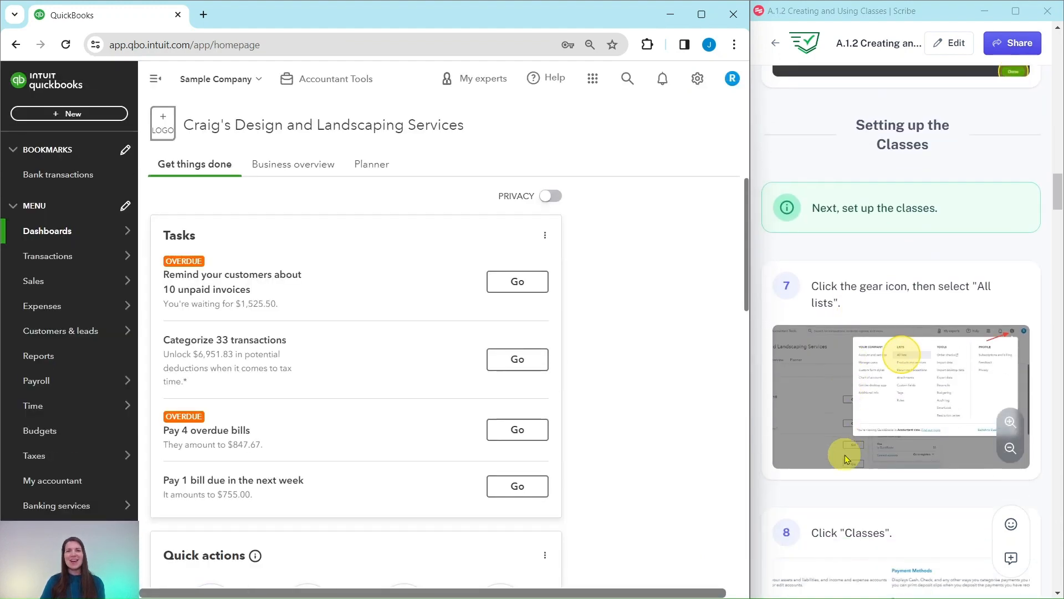
pyautogui.scroll(-2, 843, 450)
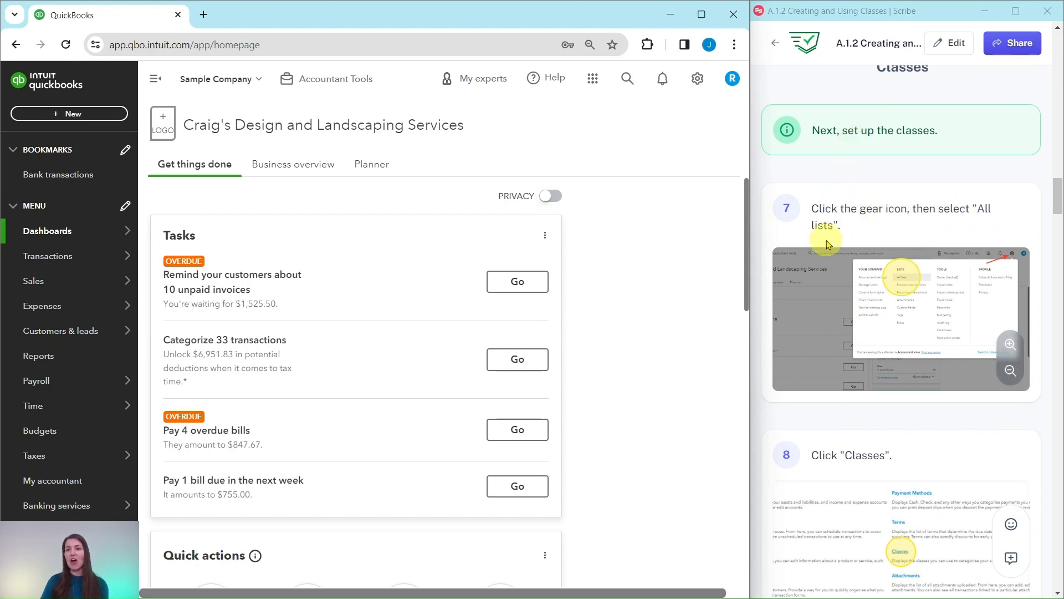
pyautogui.click(698, 83)
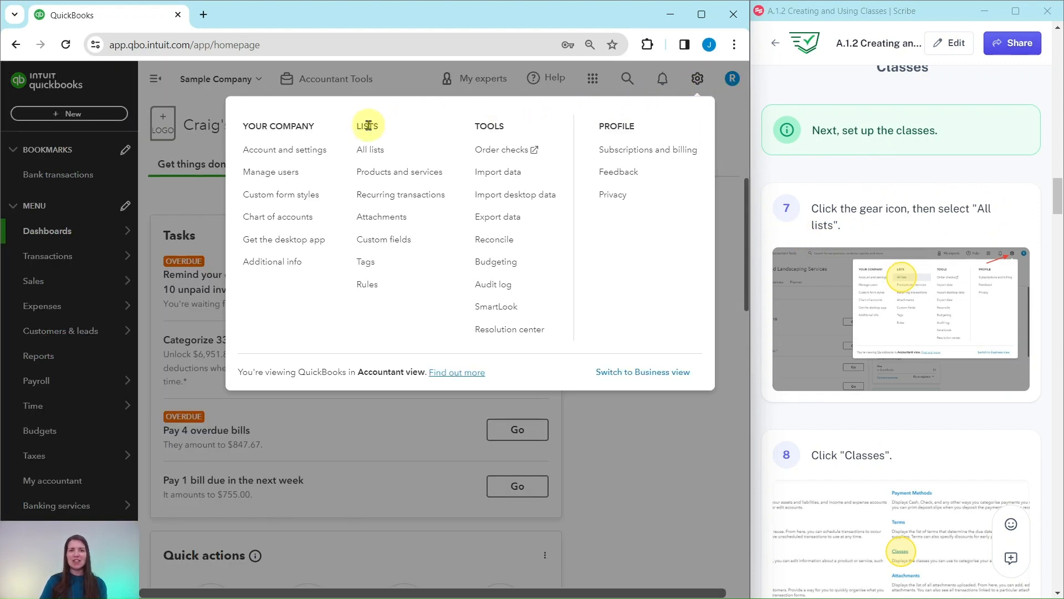
pyautogui.click(372, 154)
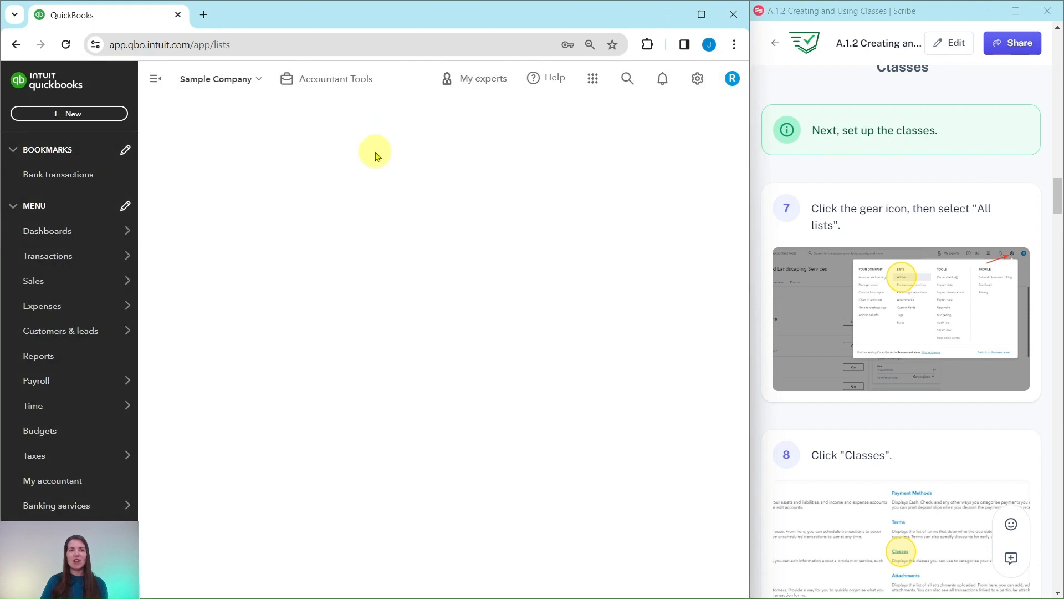
pyautogui.scroll(-5, 929, 321)
pyautogui.scroll(-1, 924, 323)
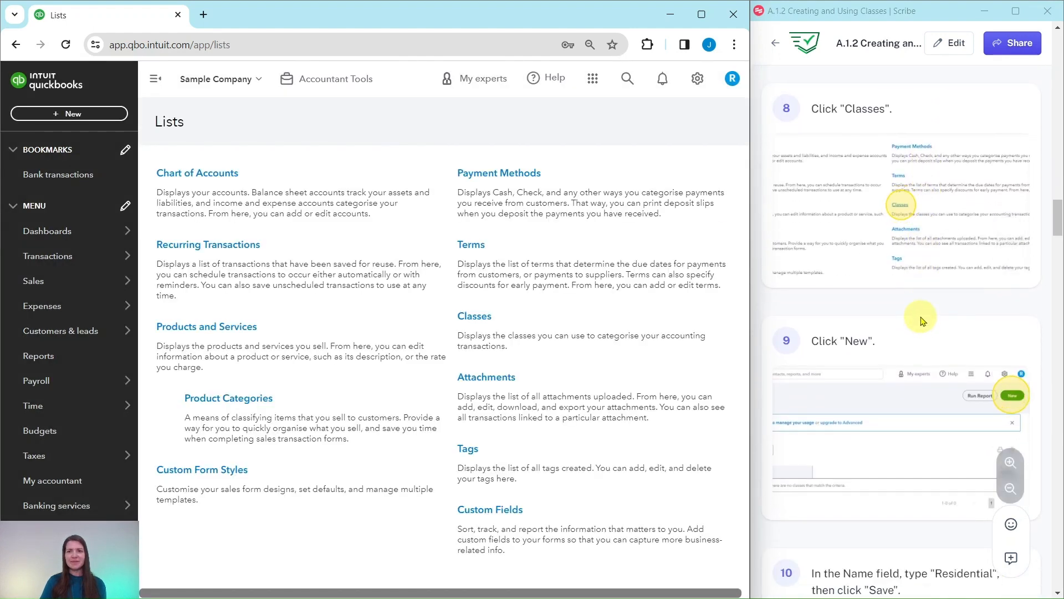
pyautogui.click(470, 320)
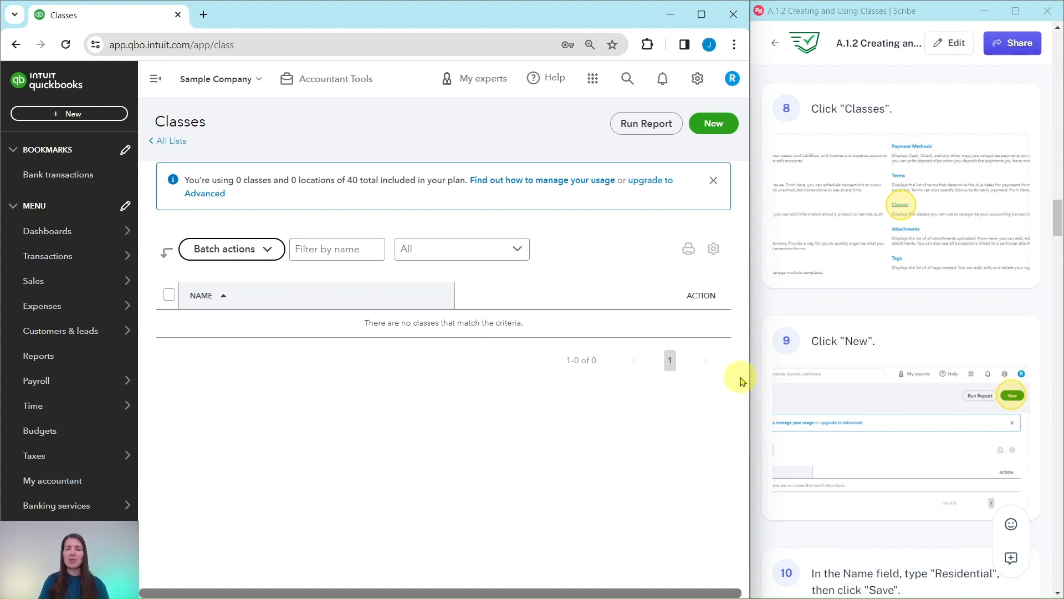
# - Create a new class named Residential, not as a sub-class
pyautogui.click(719, 128)
pyautogui.scroll(-5, 862, 275)
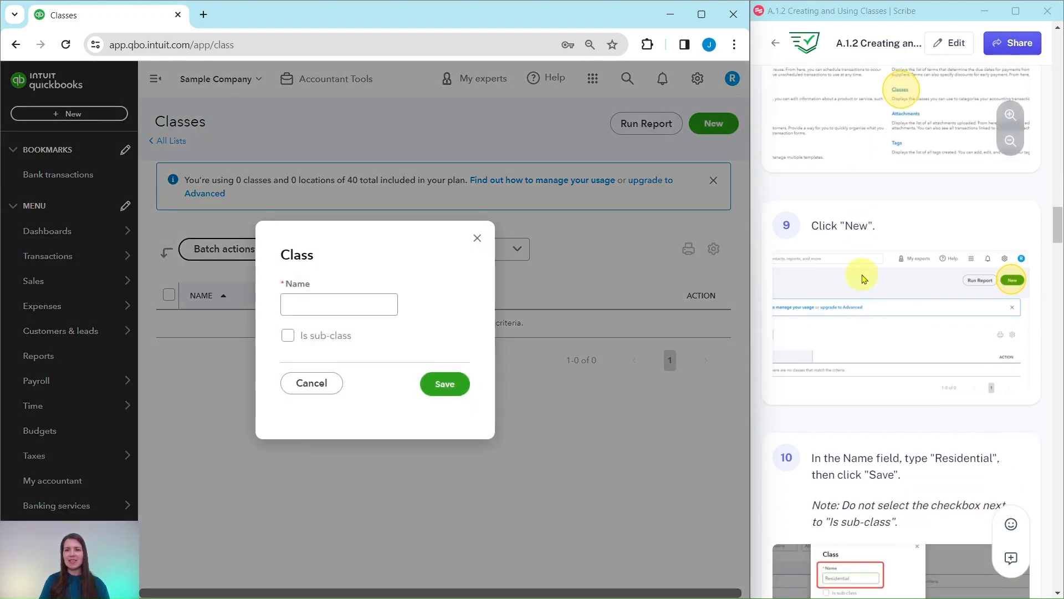
pyautogui.scroll(-3, 862, 277)
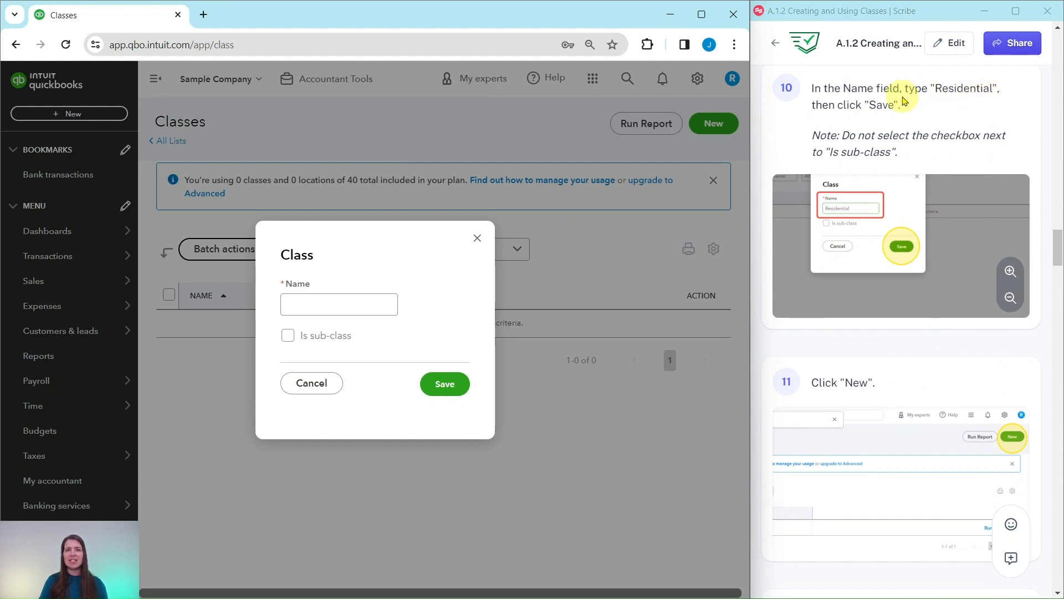
pyautogui.click(361, 300)
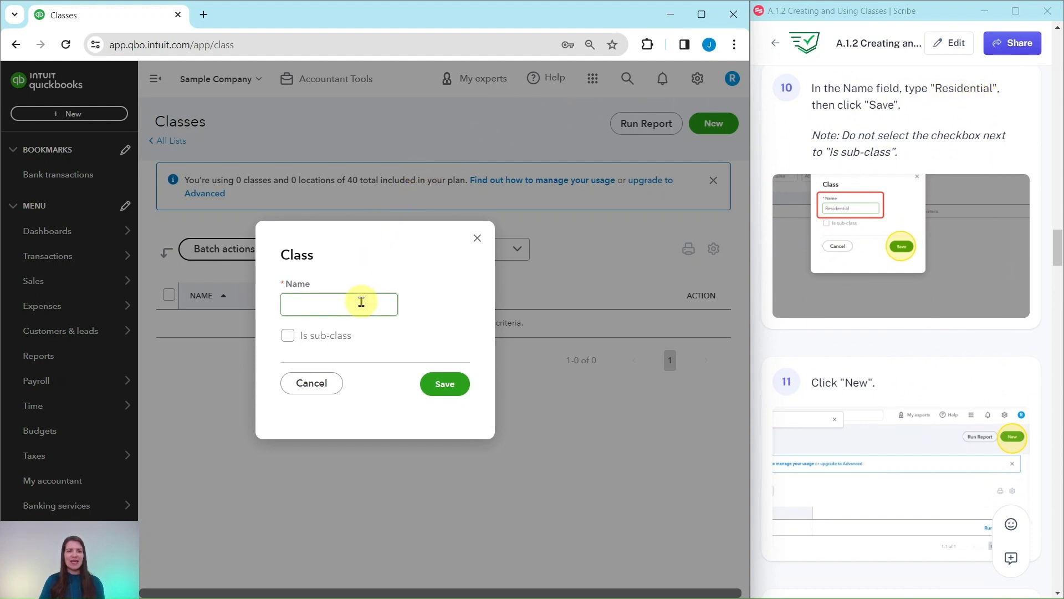
pyautogui.write('Re')
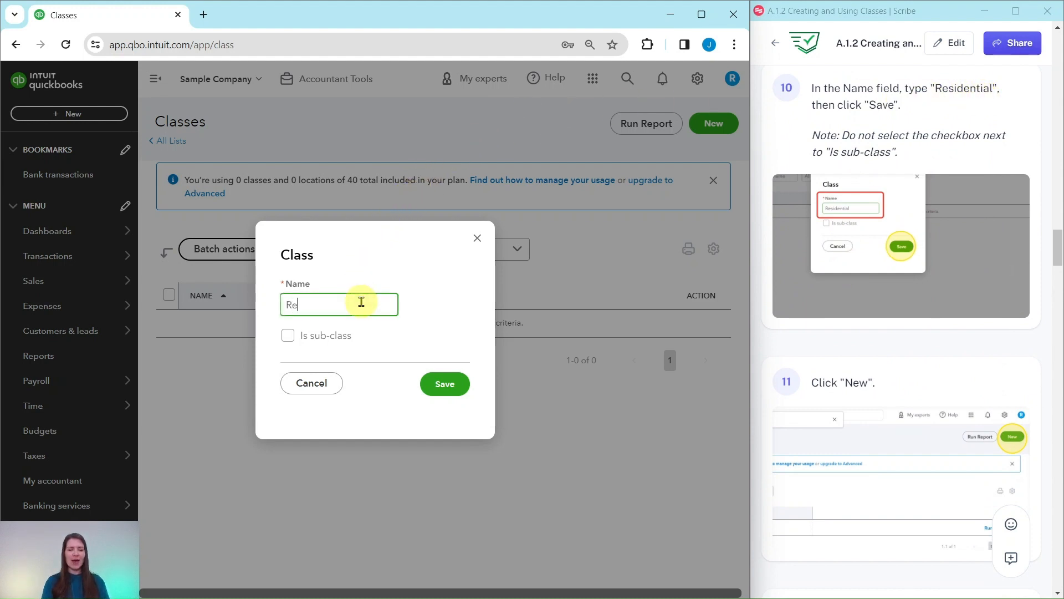
pyautogui.write('sidential')
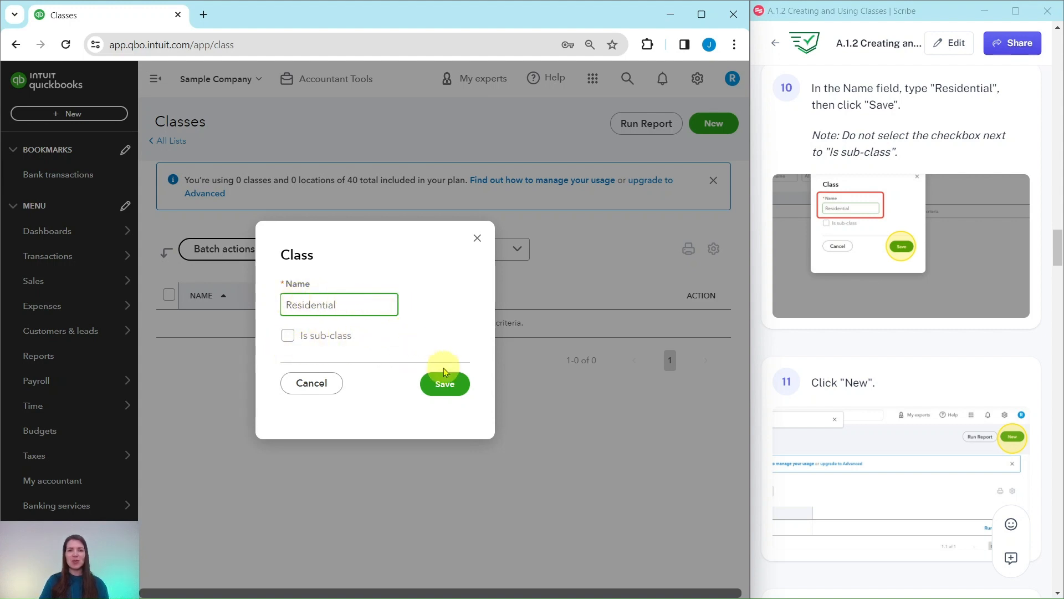
pyautogui.click(446, 387)
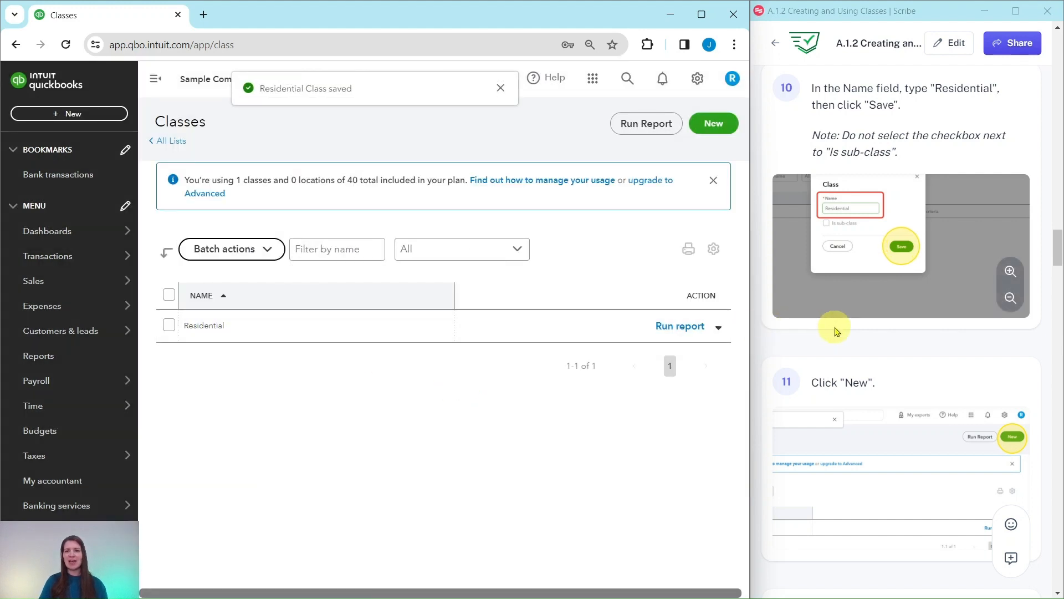
# - Create a second class named Commercial, not as a sub-class
pyautogui.scroll(-3, 833, 329)
pyautogui.scroll(-3, 837, 331)
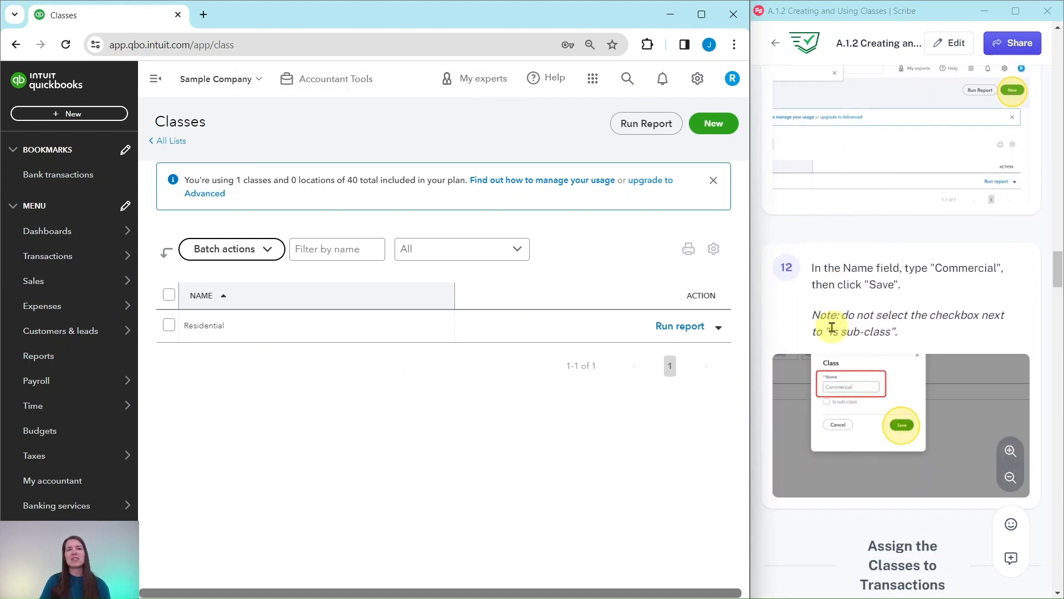
pyautogui.scroll(-1, 831, 327)
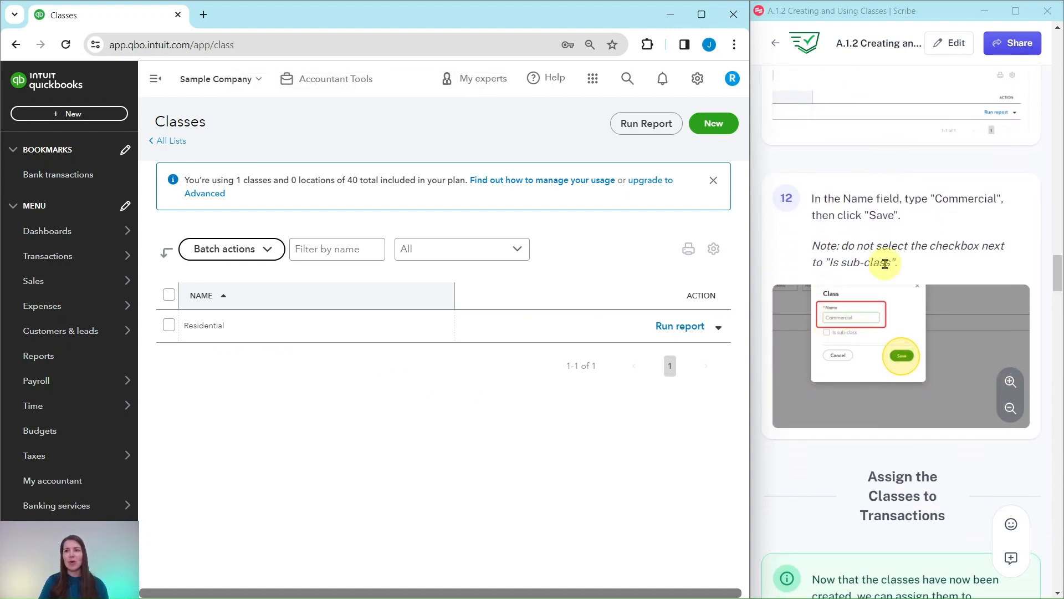
pyautogui.click(717, 125)
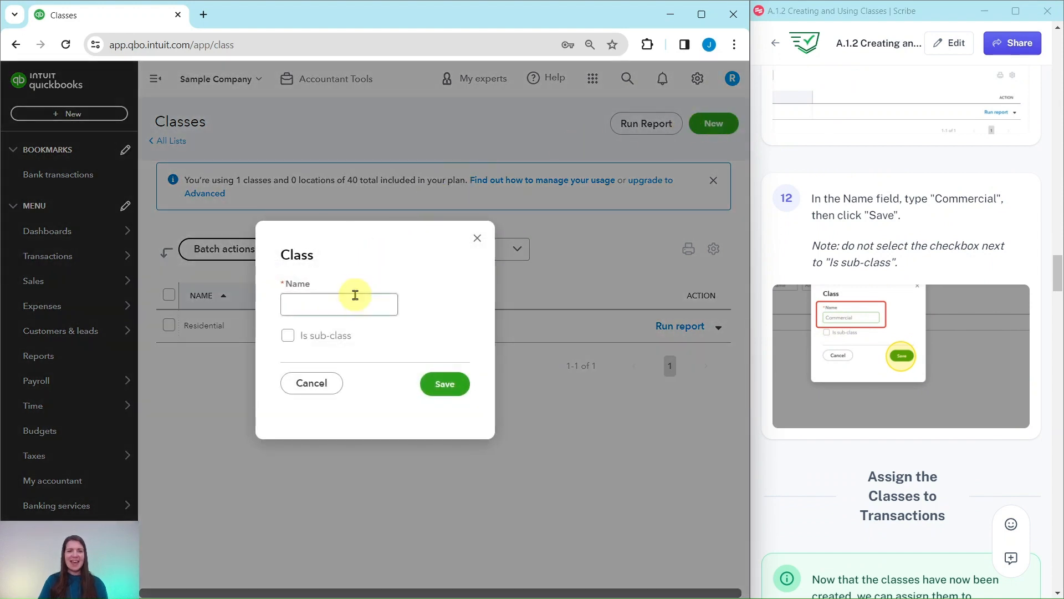
pyautogui.click(355, 301)
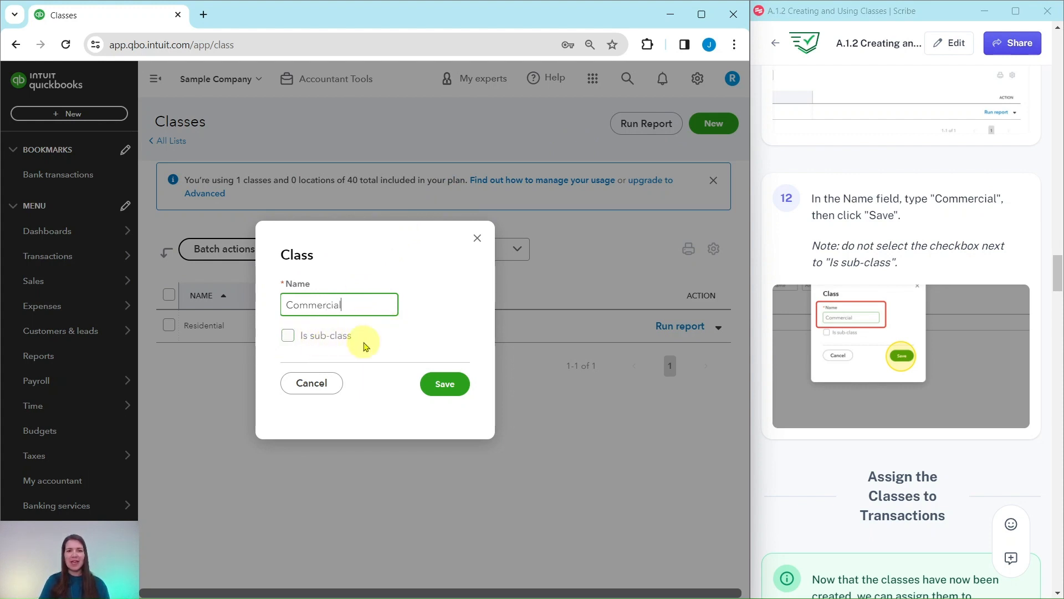
pyautogui.click(449, 385)
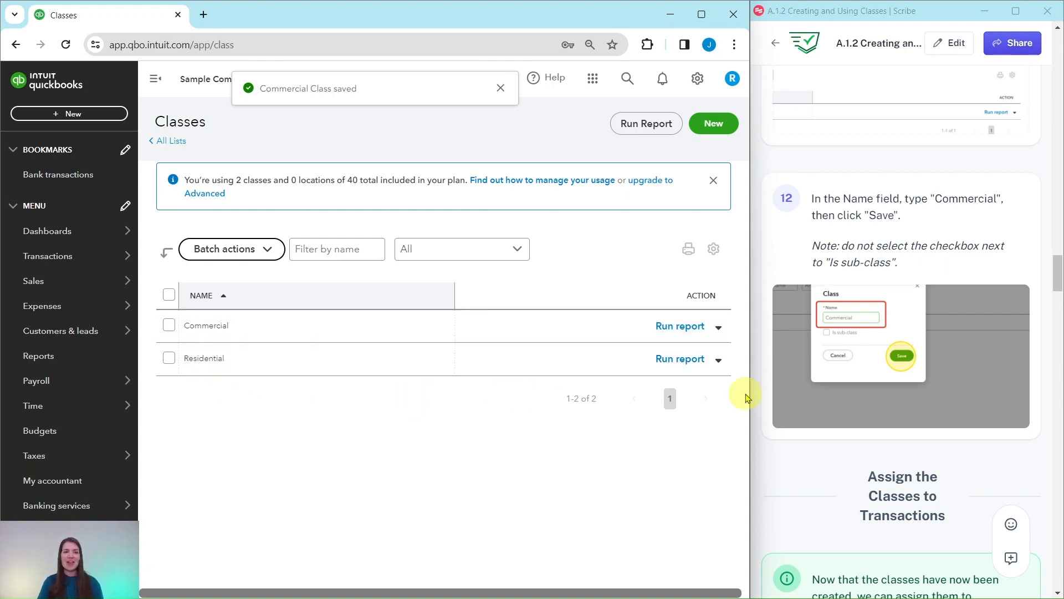
# - Read the guide's instructions for assigning classes to transactions with the Reclassify tool
pyautogui.scroll(-5, 871, 399)
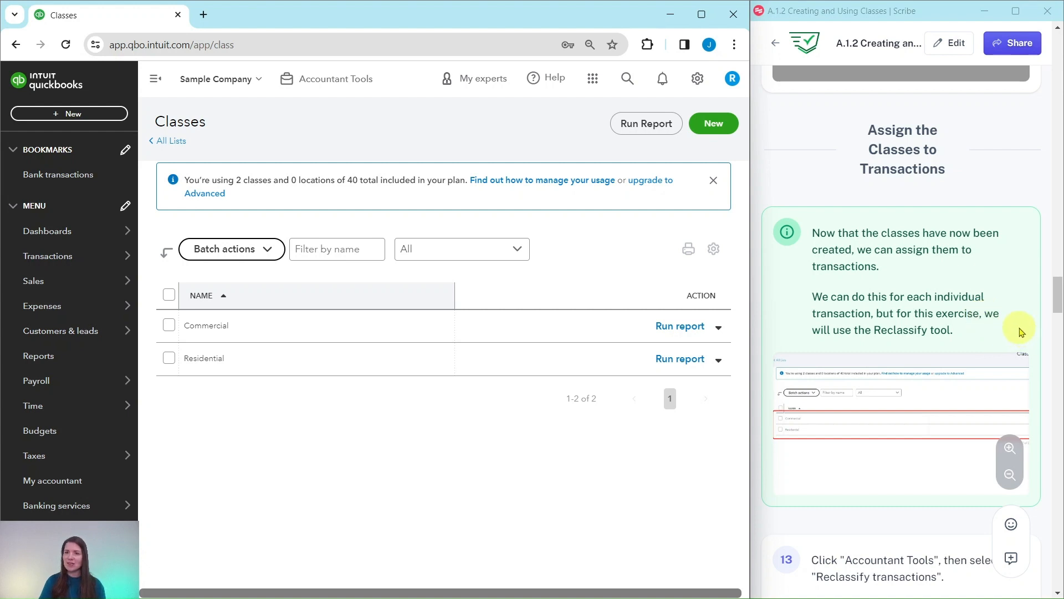
pyautogui.scroll(-4, 936, 324)
pyautogui.scroll(-1, 935, 324)
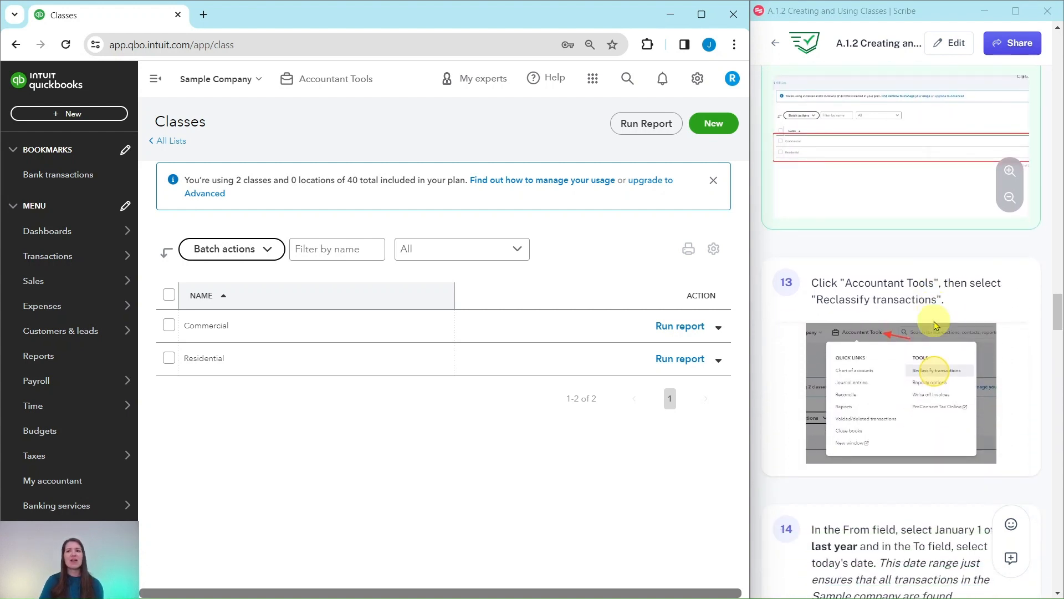
pyautogui.scroll(-1, 935, 324)
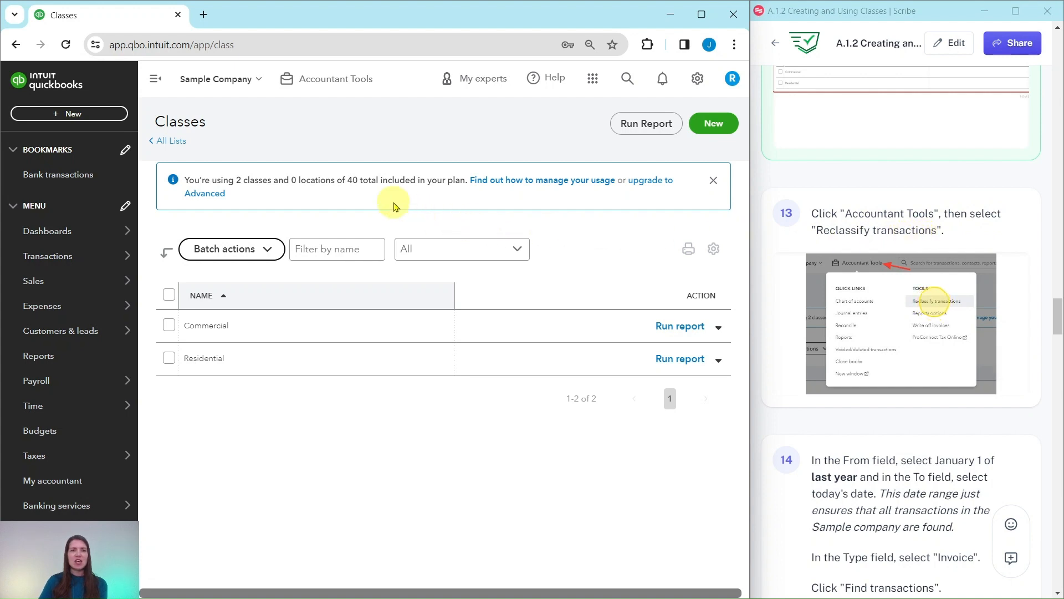
# - Open the Reclassify transactions tool from Accountant Tools
pyautogui.click(322, 85)
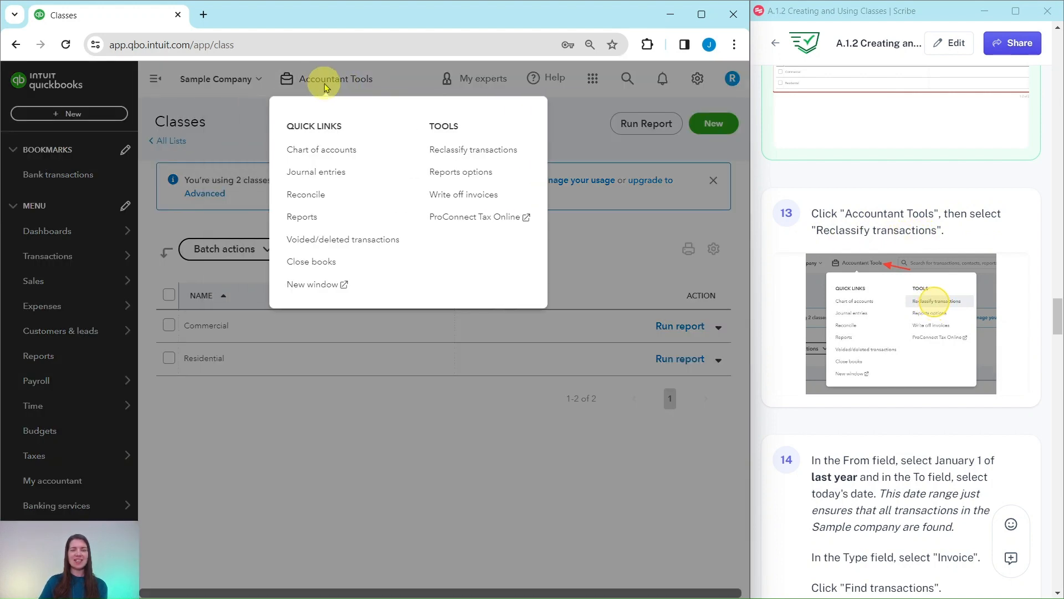
pyautogui.click(452, 158)
pyautogui.scroll(-1, 915, 317)
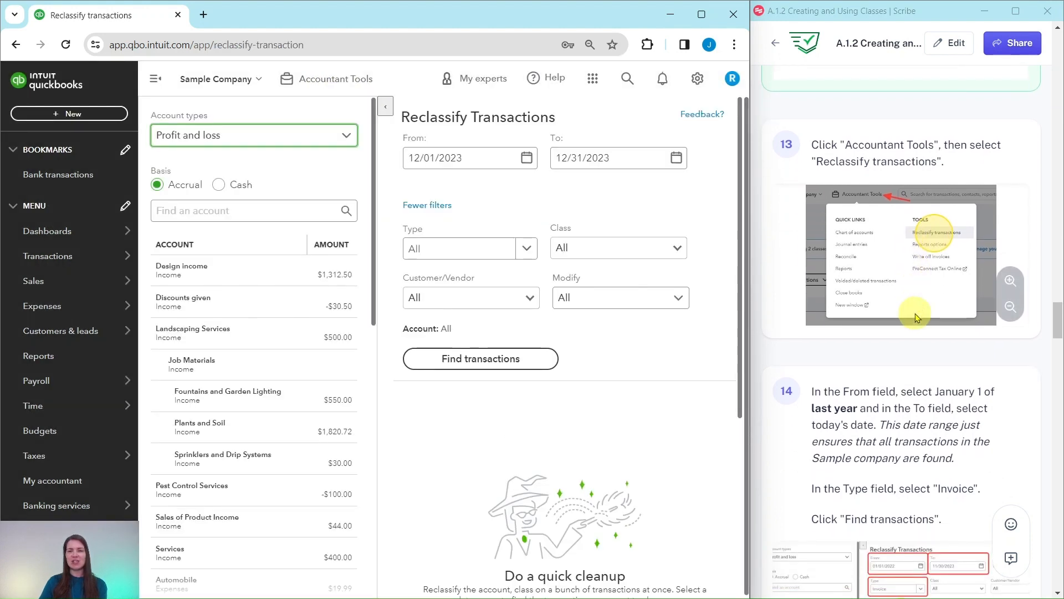
pyautogui.scroll(-3, 915, 318)
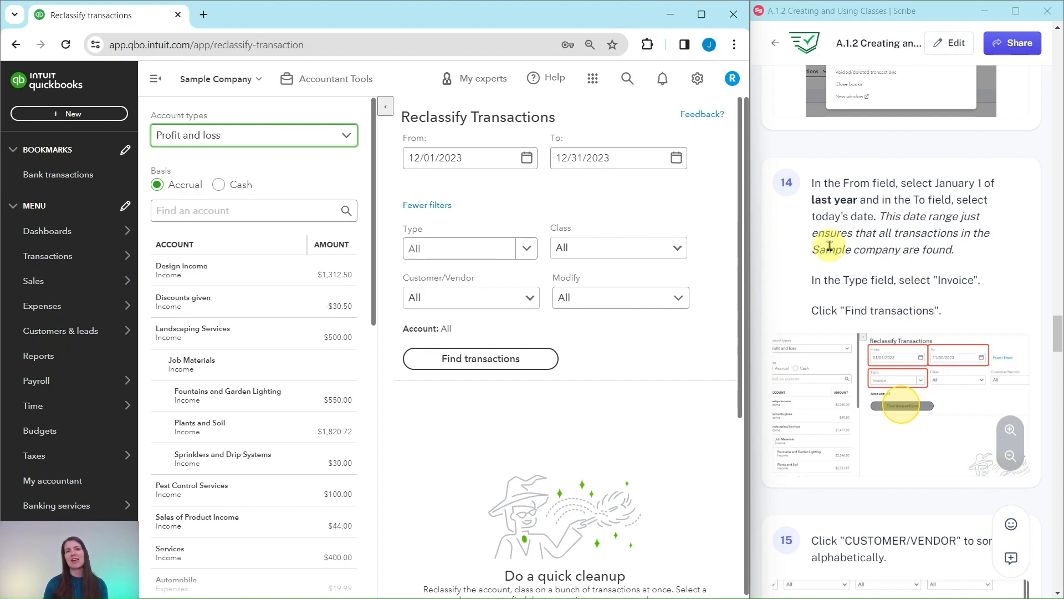
# - Set the transaction date range from 01/01/2023 to 01/30/2024
pyautogui.click(526, 158)
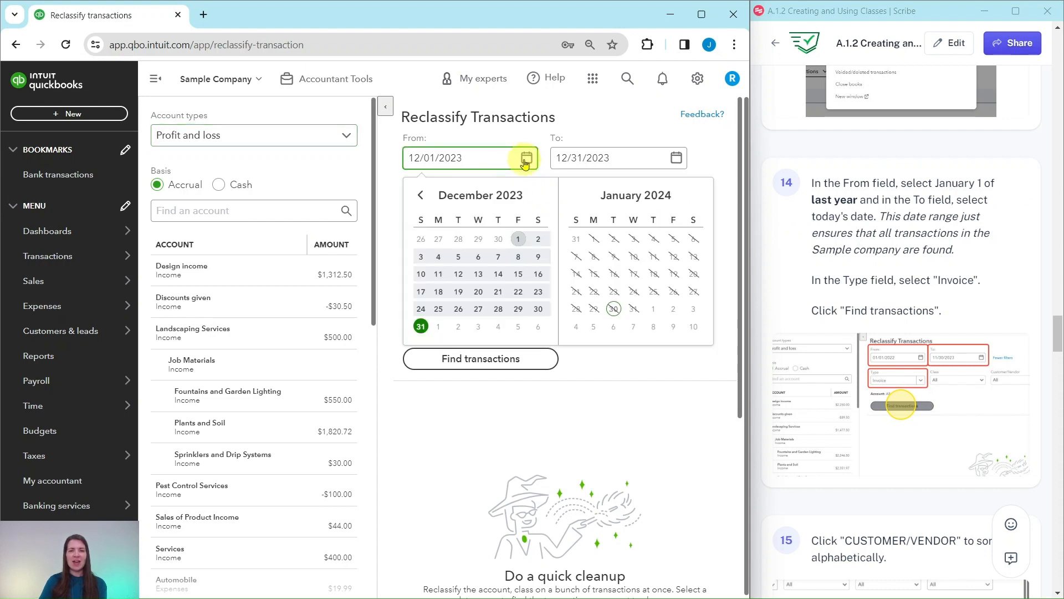
pyautogui.click(421, 197)
pyautogui.click(421, 197)
pyautogui.click(421, 198)
pyautogui.click(421, 198)
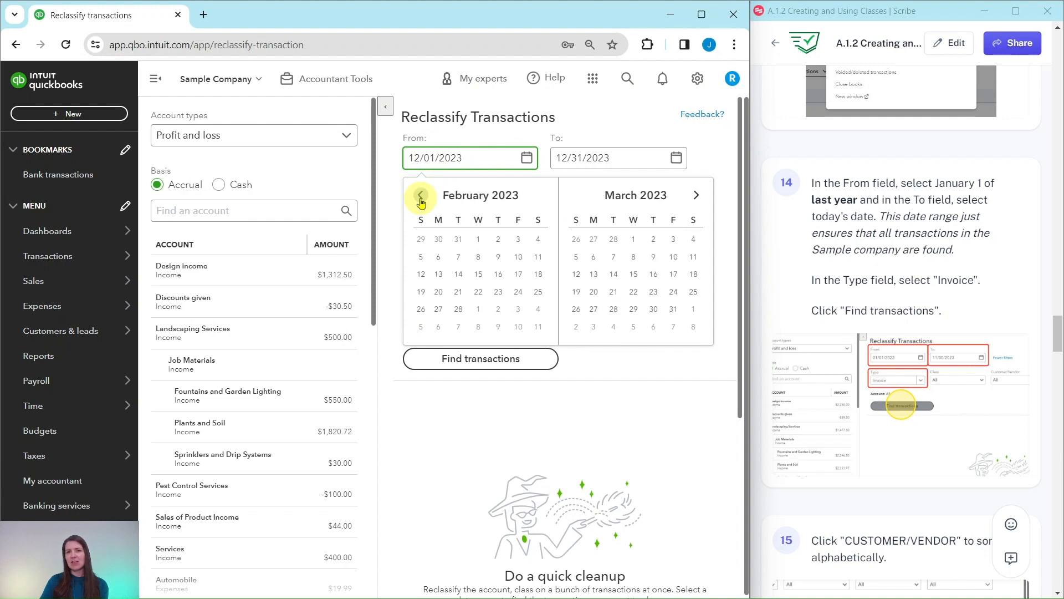
pyautogui.click(420, 198)
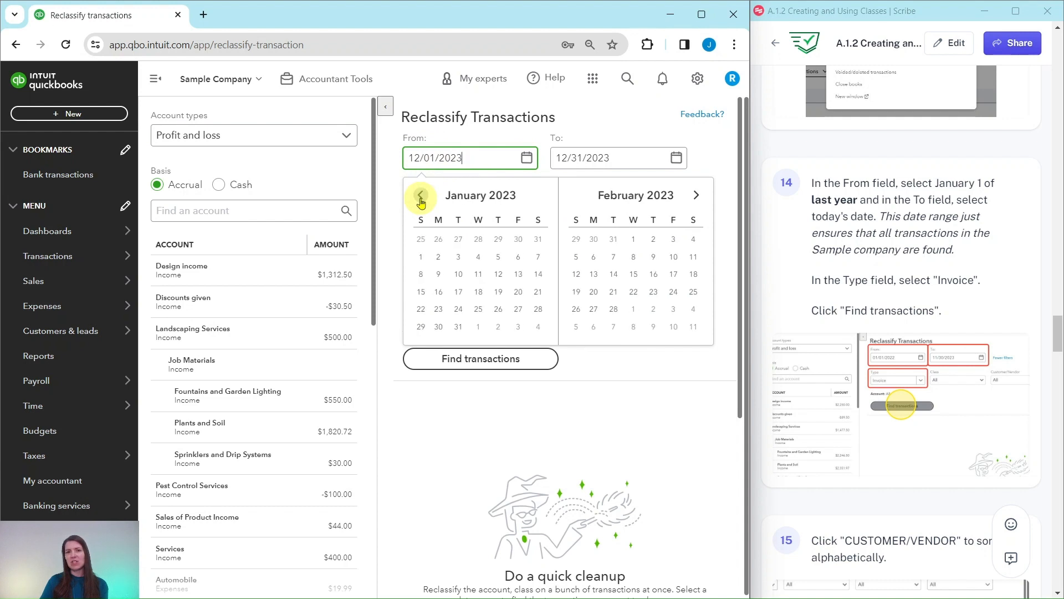
pyautogui.click(422, 259)
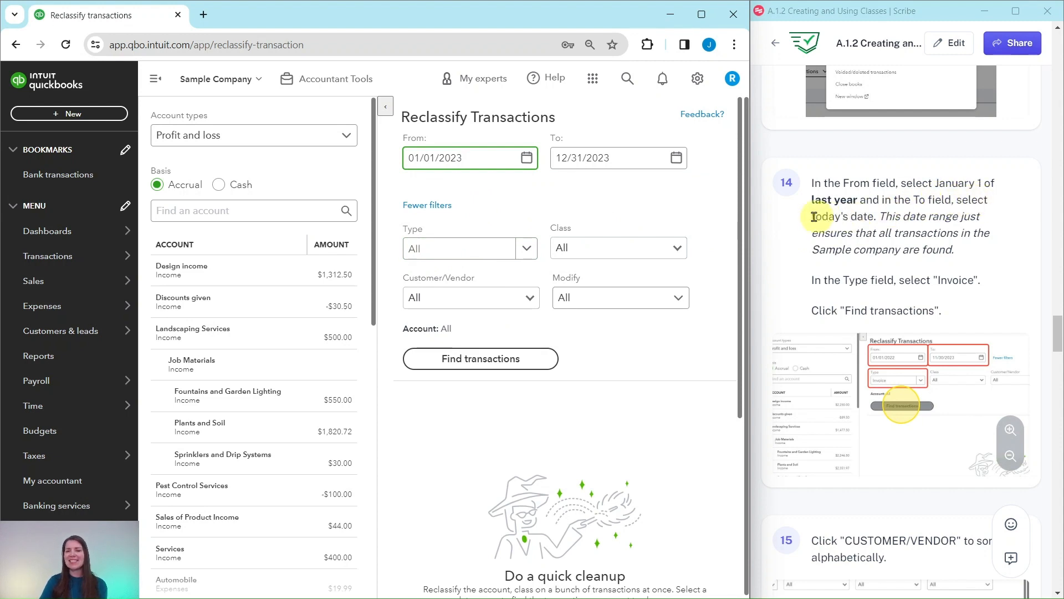
pyautogui.click(677, 159)
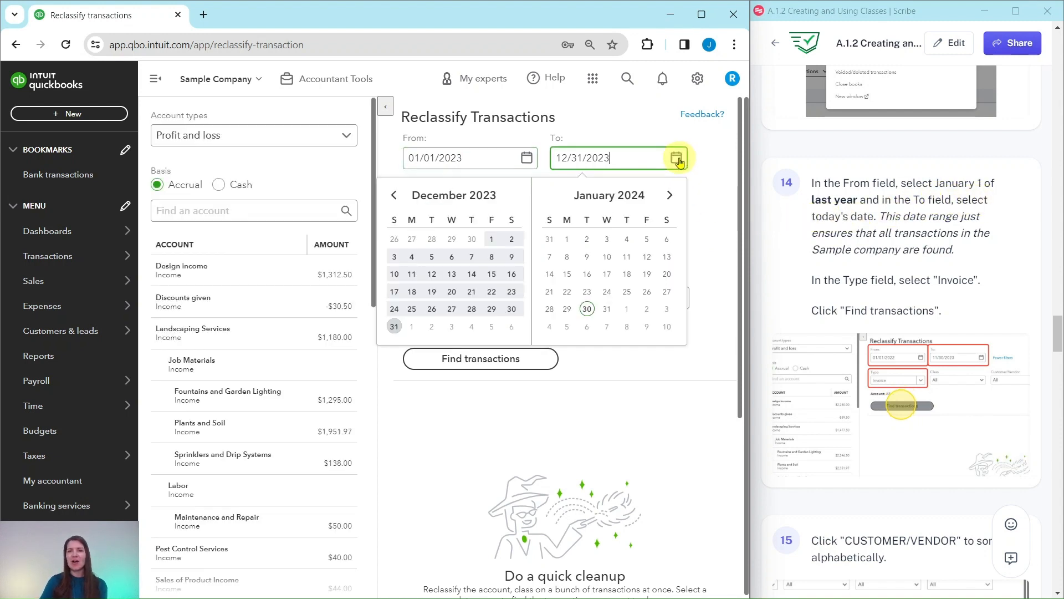
pyautogui.click(588, 309)
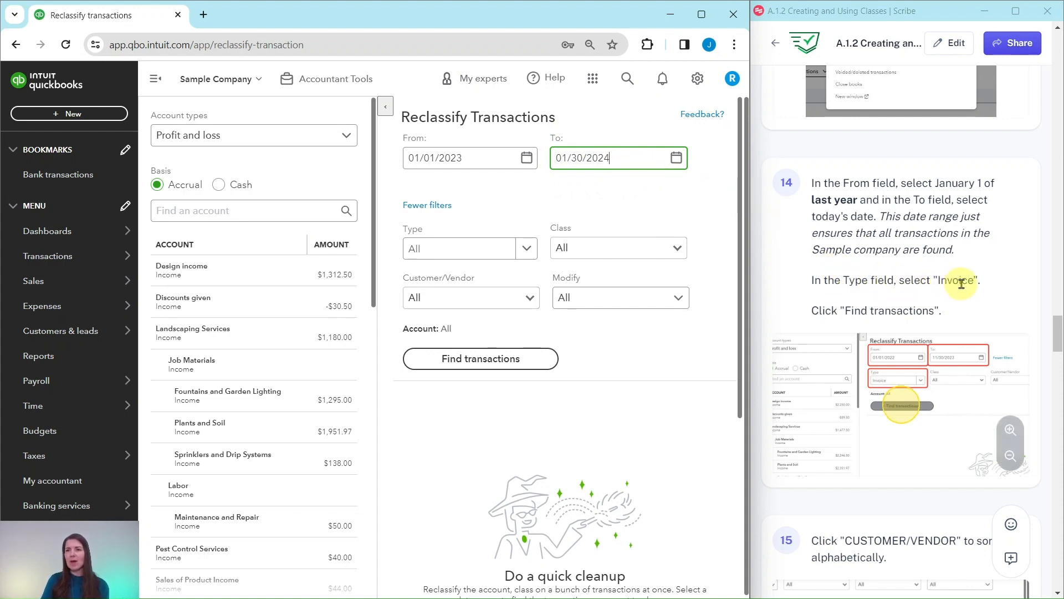
# - Filter the transaction type to Invoice and find the matching transactions
pyautogui.click(528, 252)
pyautogui.scroll(-3, 438, 302)
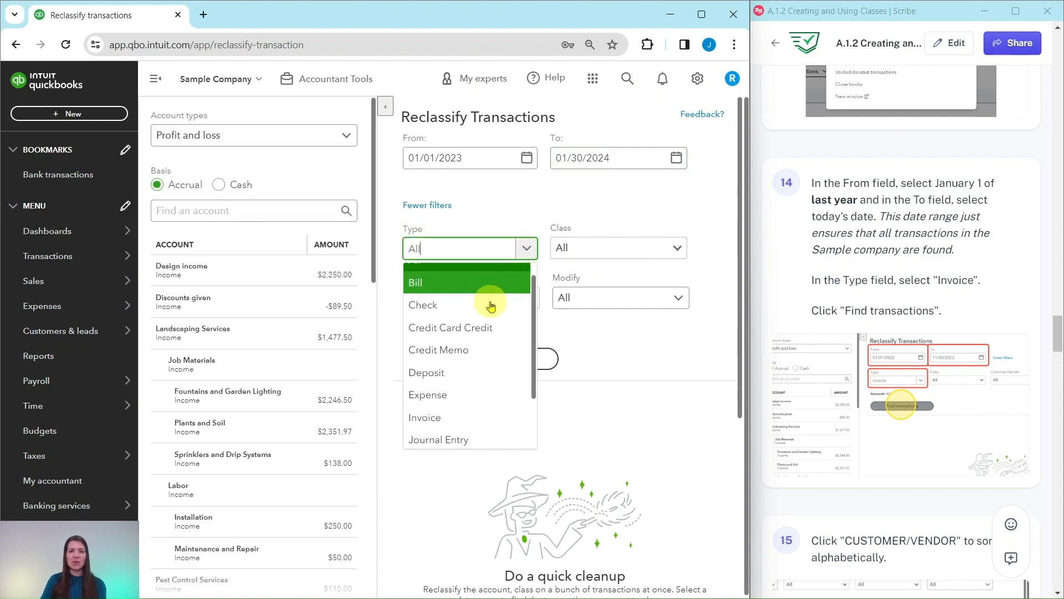
pyautogui.click(421, 346)
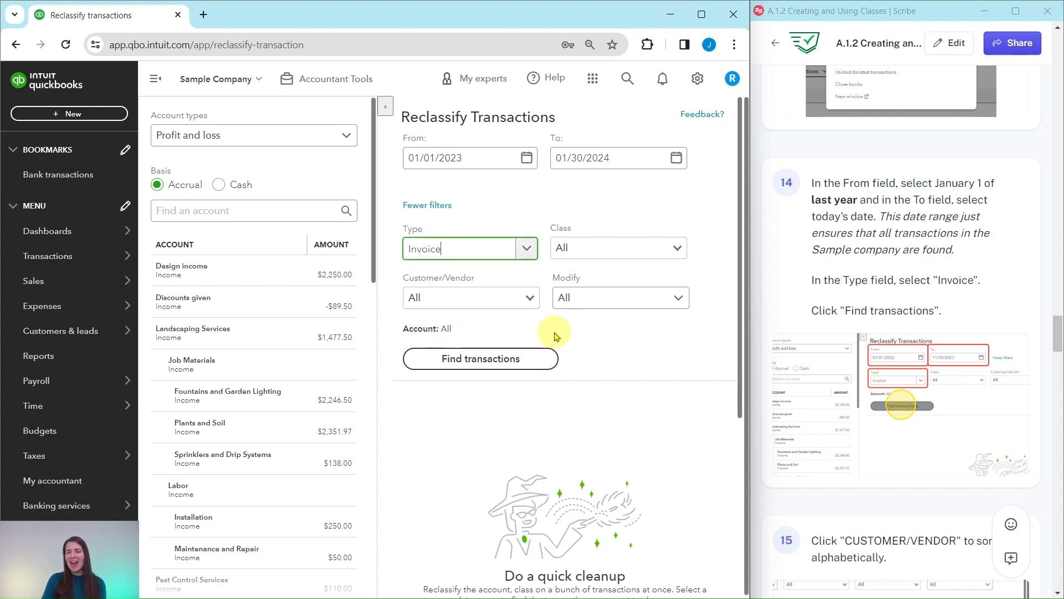
pyautogui.click(470, 360)
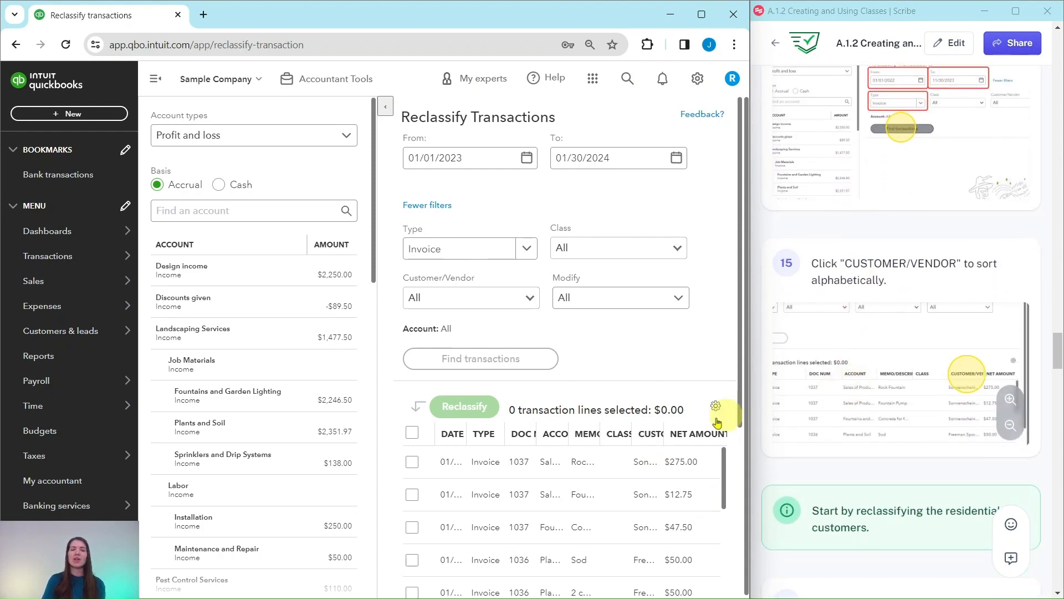
# - Hide the account panel and sort the transaction list by customer/vendor
pyautogui.scroll(-1, 816, 332)
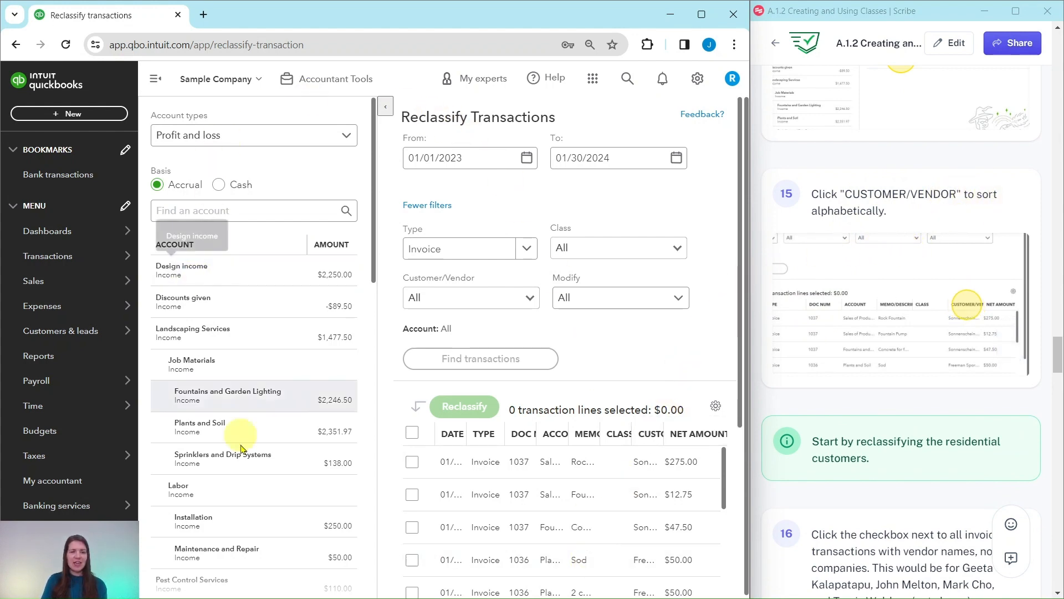
pyautogui.click(390, 109)
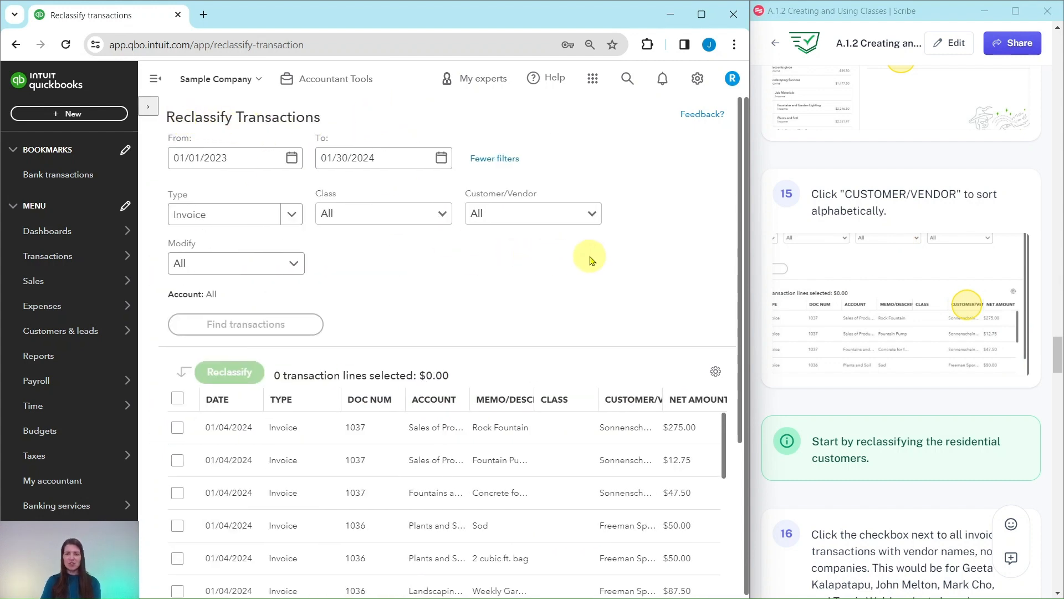
pyautogui.click(624, 404)
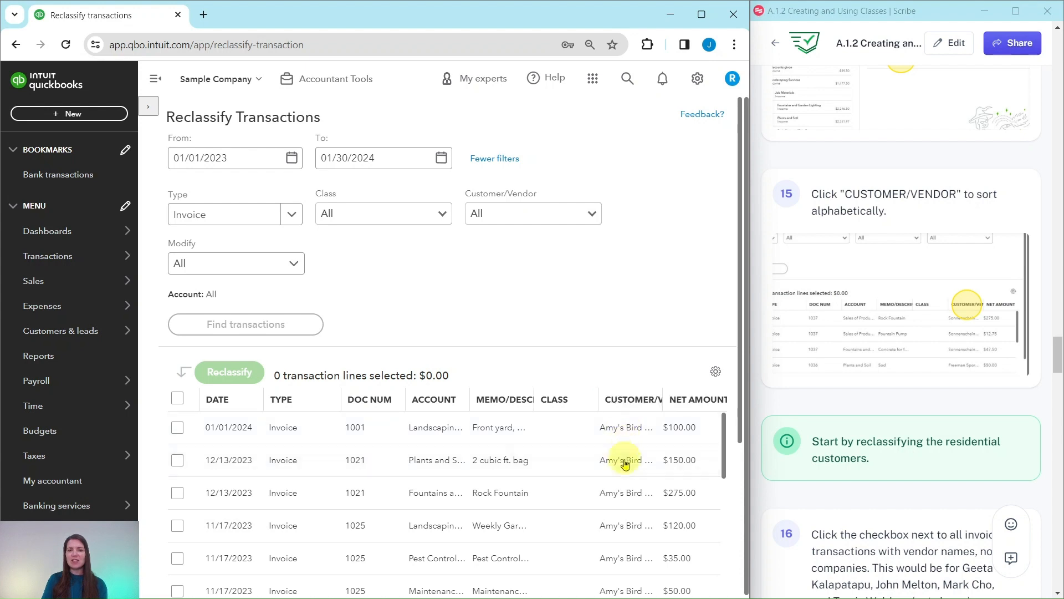
# - Select the invoice lines belonging to the first two individual (non-company) customers in the list
pyautogui.scroll(-1, 856, 368)
pyautogui.scroll(-5, 856, 369)
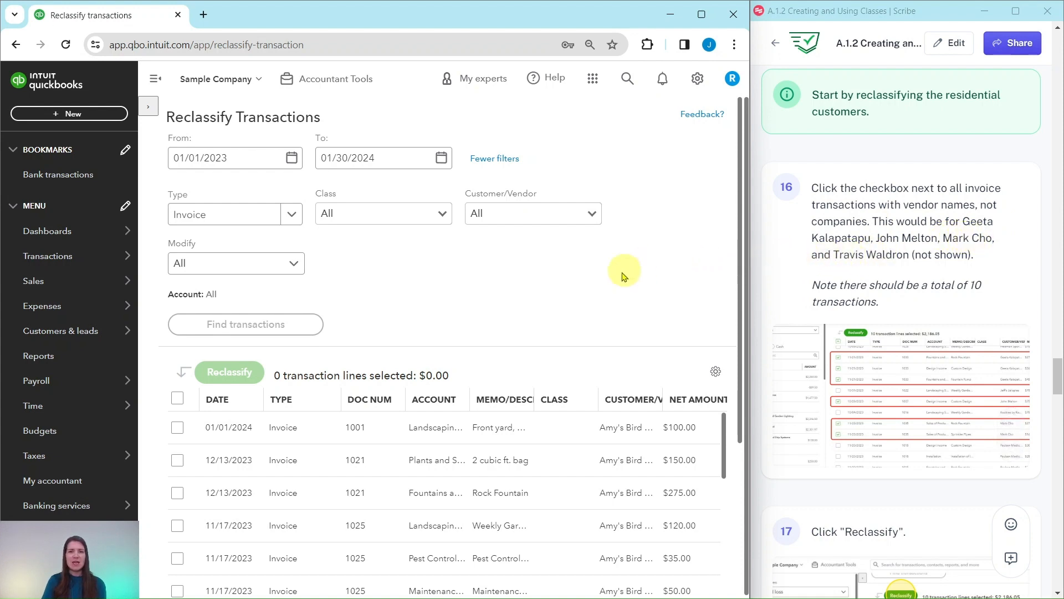
pyautogui.scroll(-3, 646, 244)
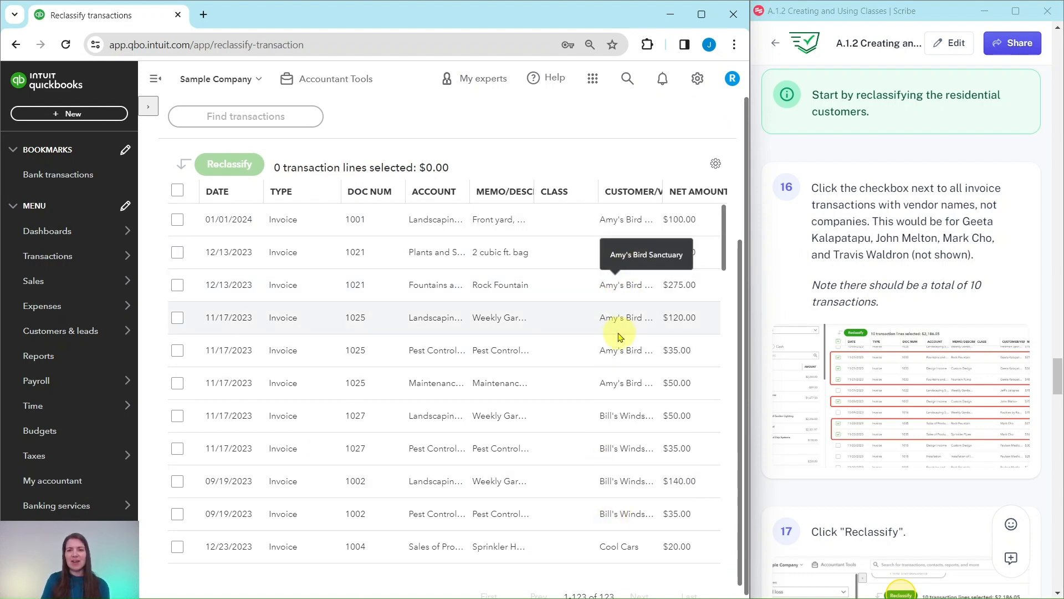
pyautogui.scroll(-3, 615, 331)
pyautogui.scroll(-5, 619, 330)
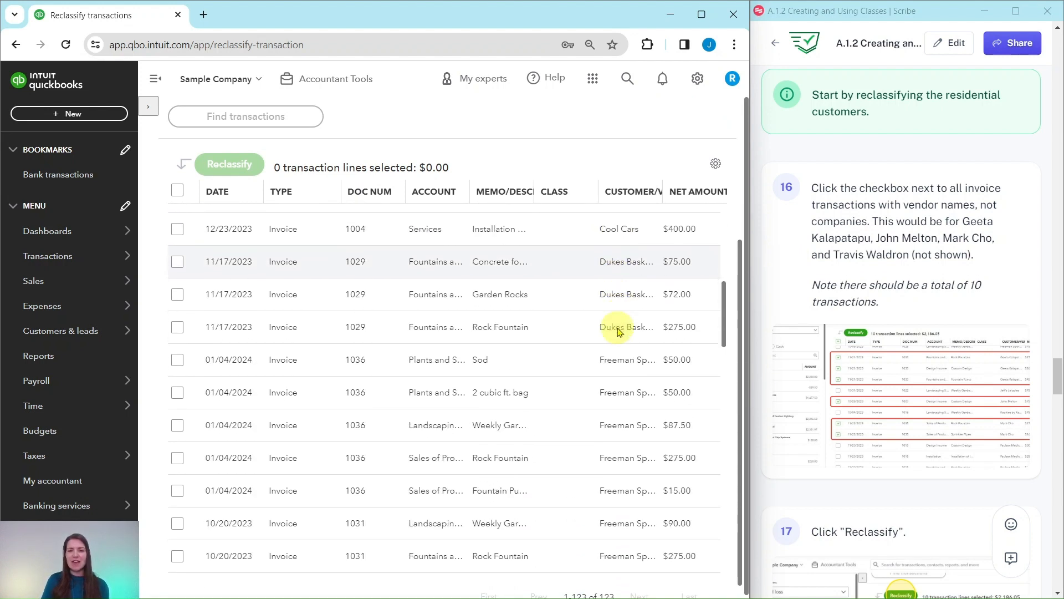
pyautogui.scroll(-5, 620, 331)
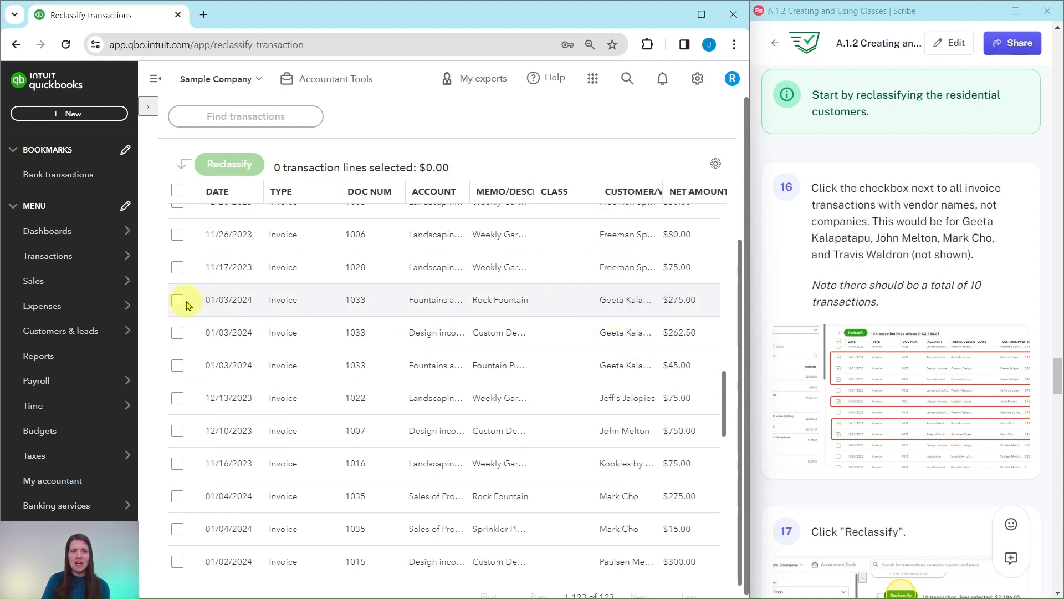
pyautogui.click(177, 304)
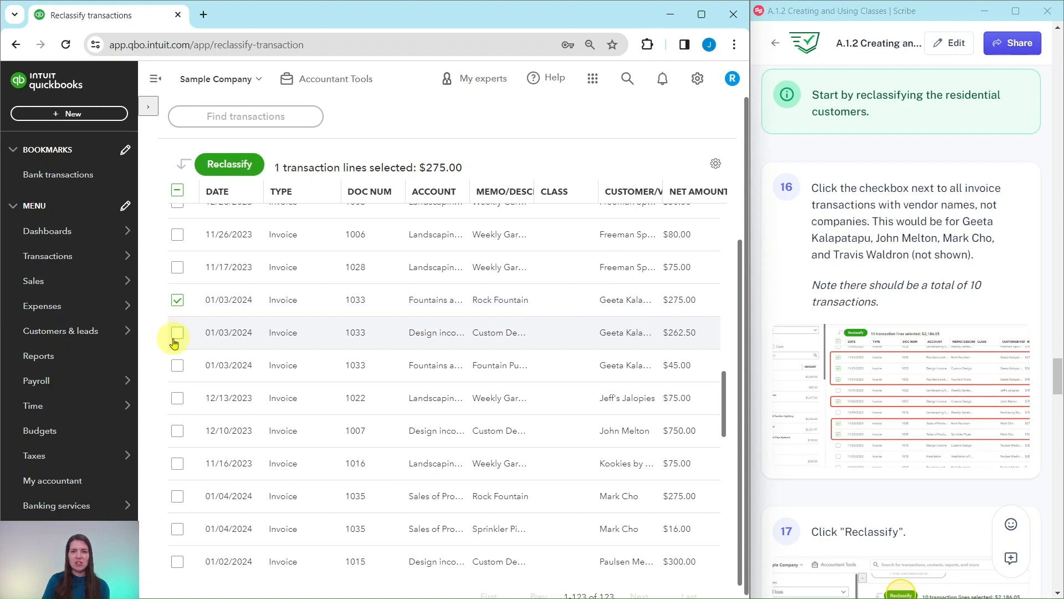
pyautogui.click(177, 333)
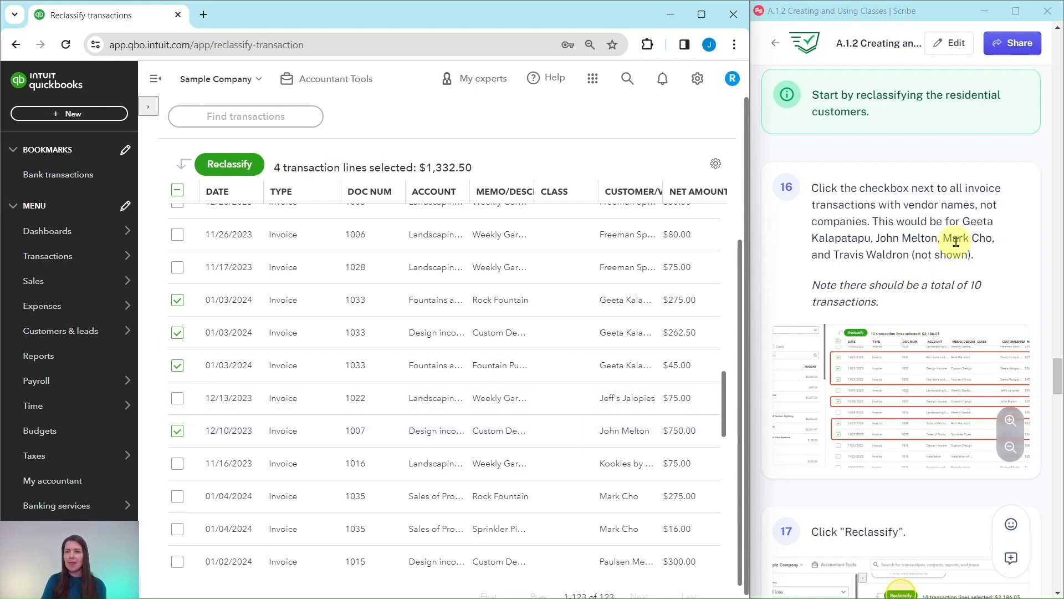
# - Select the invoice lines of the remaining individual customers further down the list
pyautogui.scroll(-4, 437, 357)
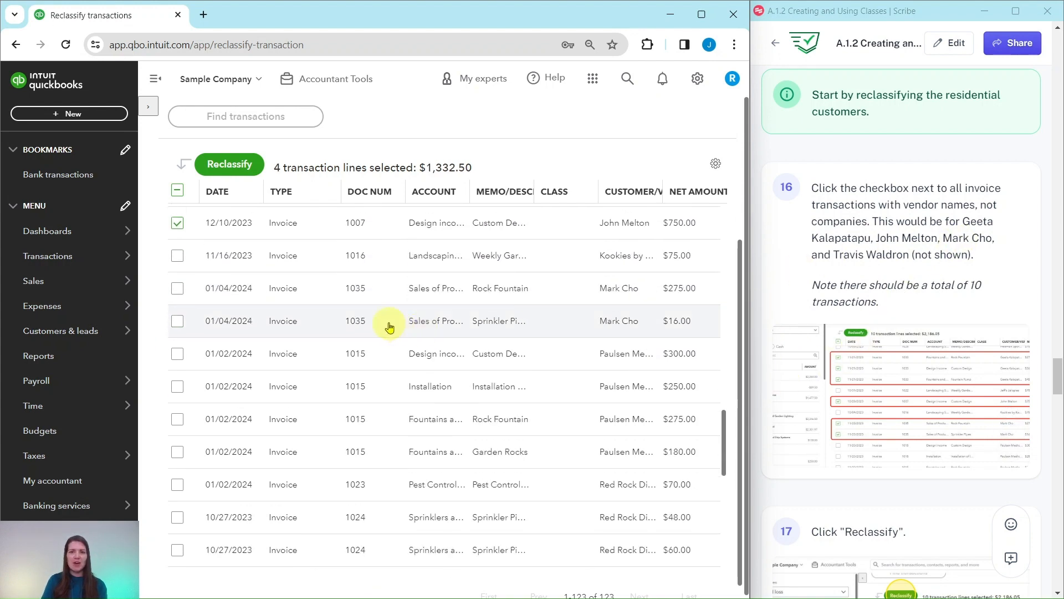
pyautogui.click(178, 293)
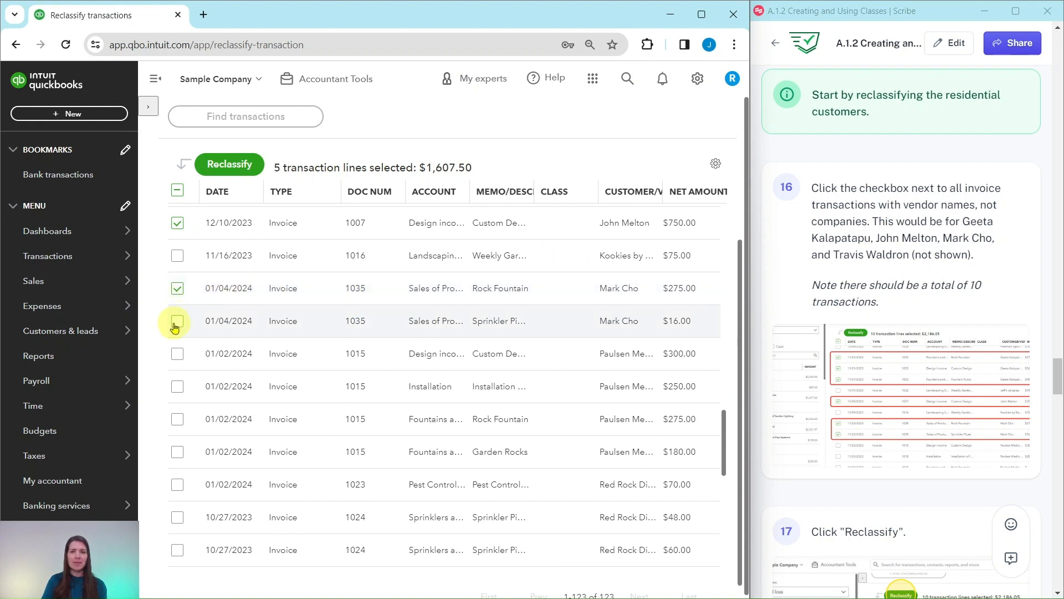
pyautogui.click(177, 321)
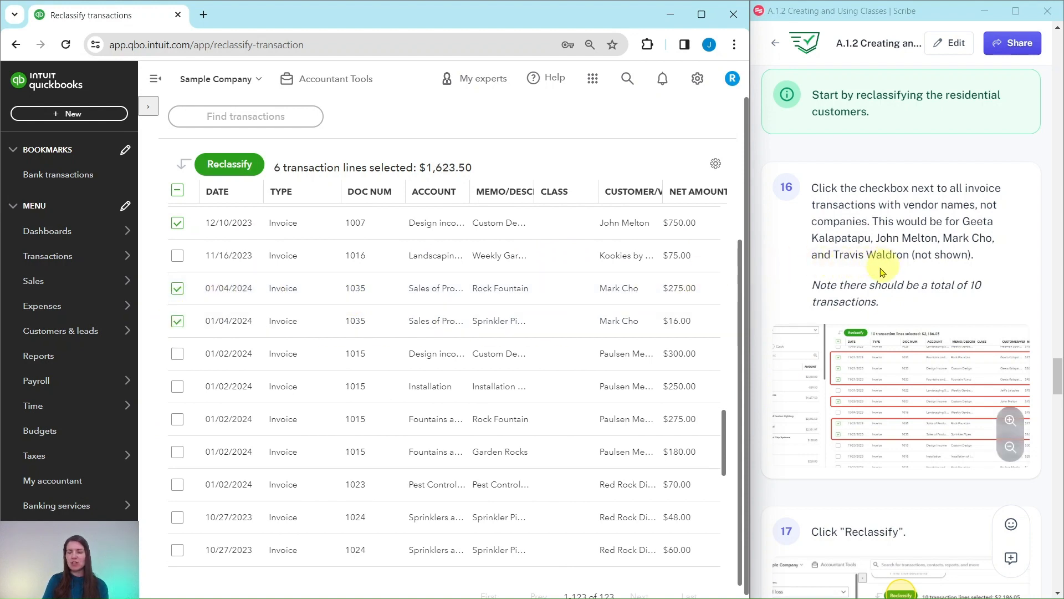
pyautogui.scroll(-1, 502, 363)
pyautogui.scroll(-6, 502, 363)
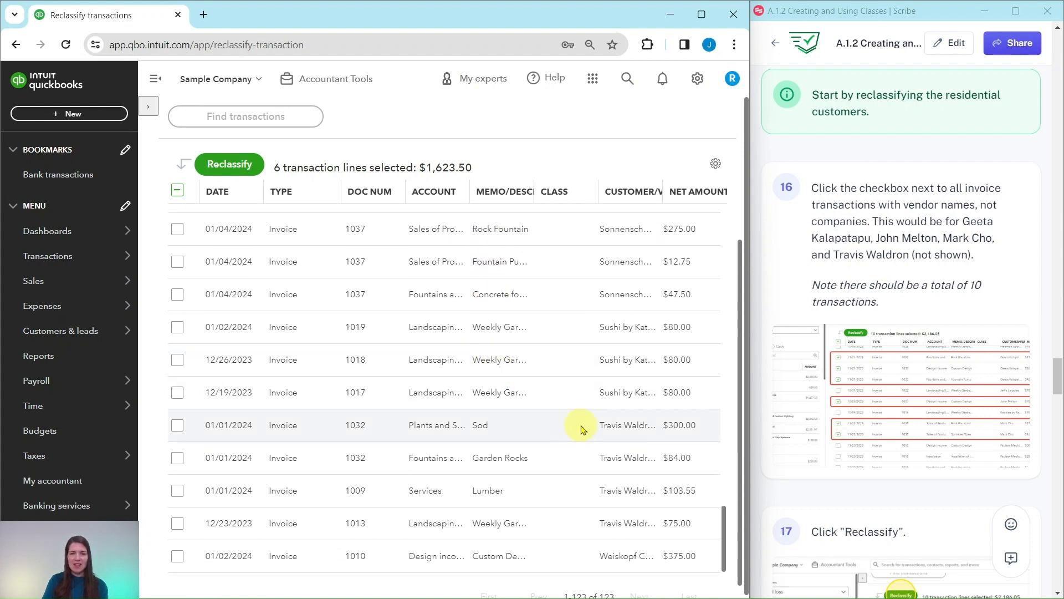
pyautogui.click(177, 428)
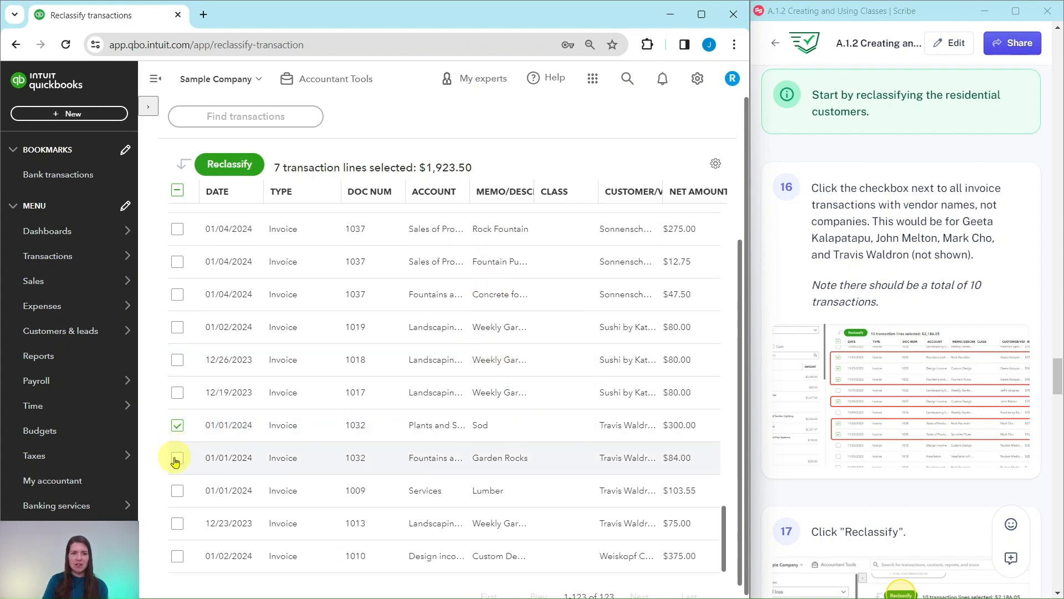
pyautogui.click(176, 458)
pyautogui.click(176, 491)
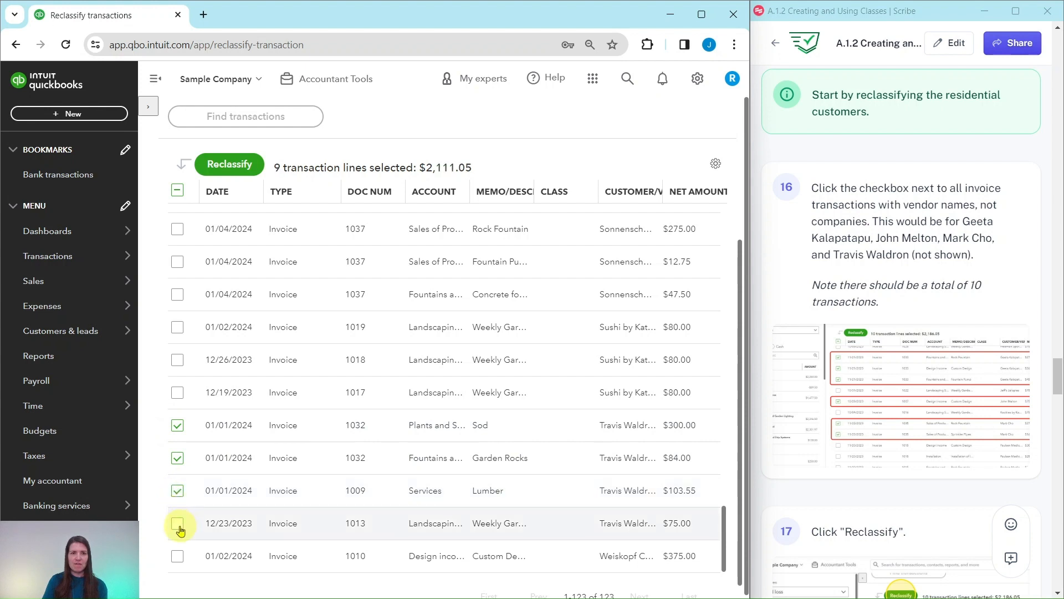
pyautogui.click(178, 525)
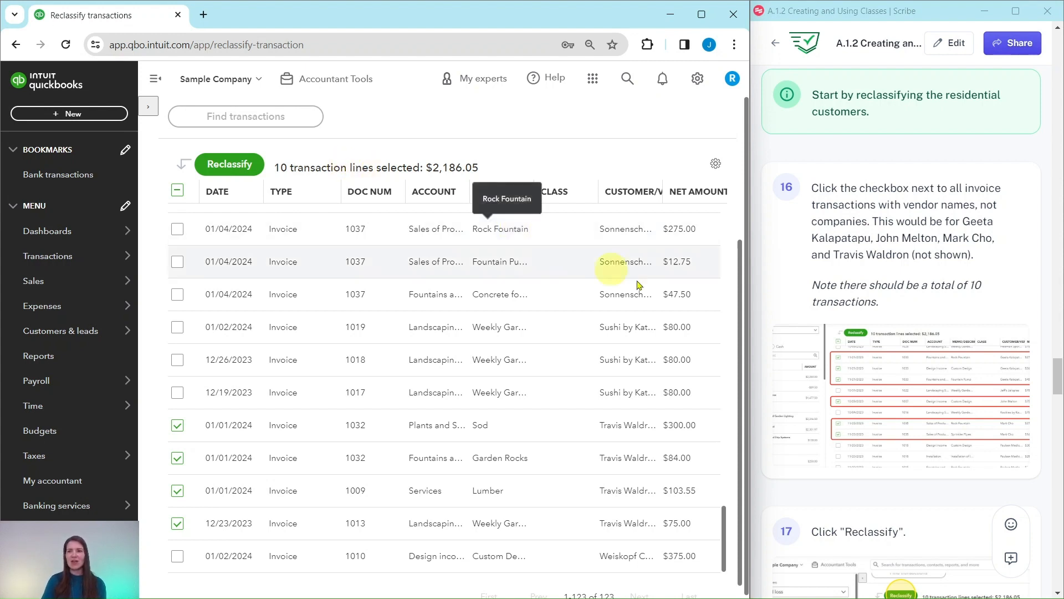
pyautogui.scroll(-4, 850, 404)
pyautogui.scroll(-1, 851, 404)
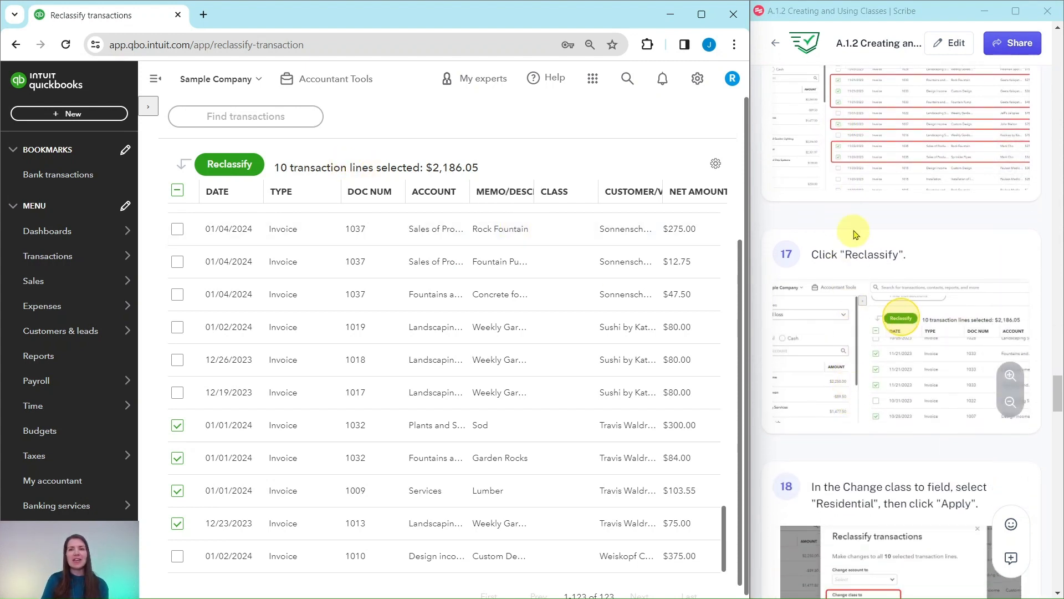
# - Reclassify the selected transaction lines to the Residential class and apply the change
pyautogui.click(230, 164)
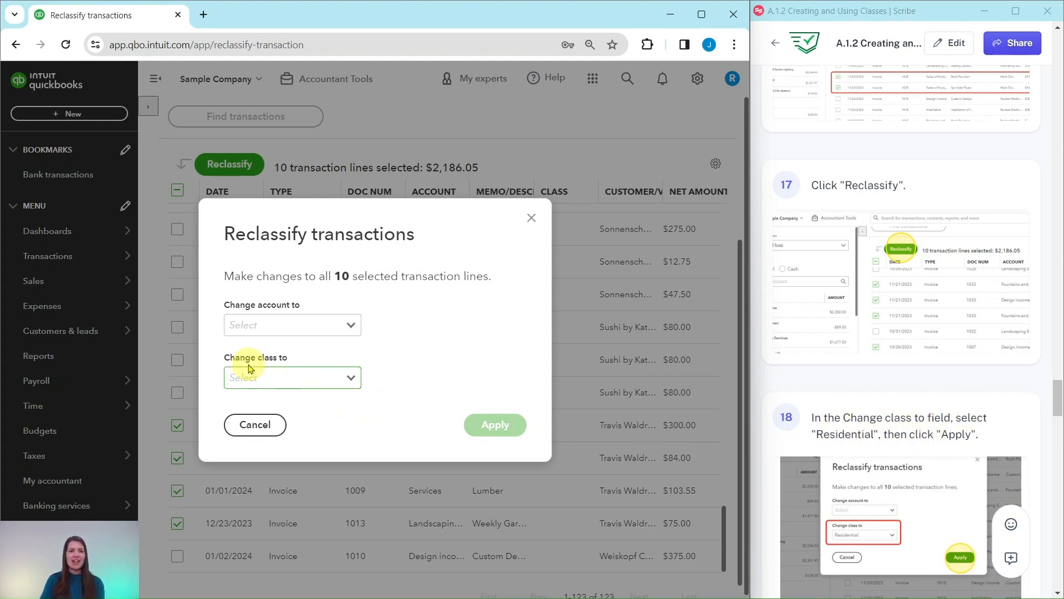
pyautogui.click(354, 379)
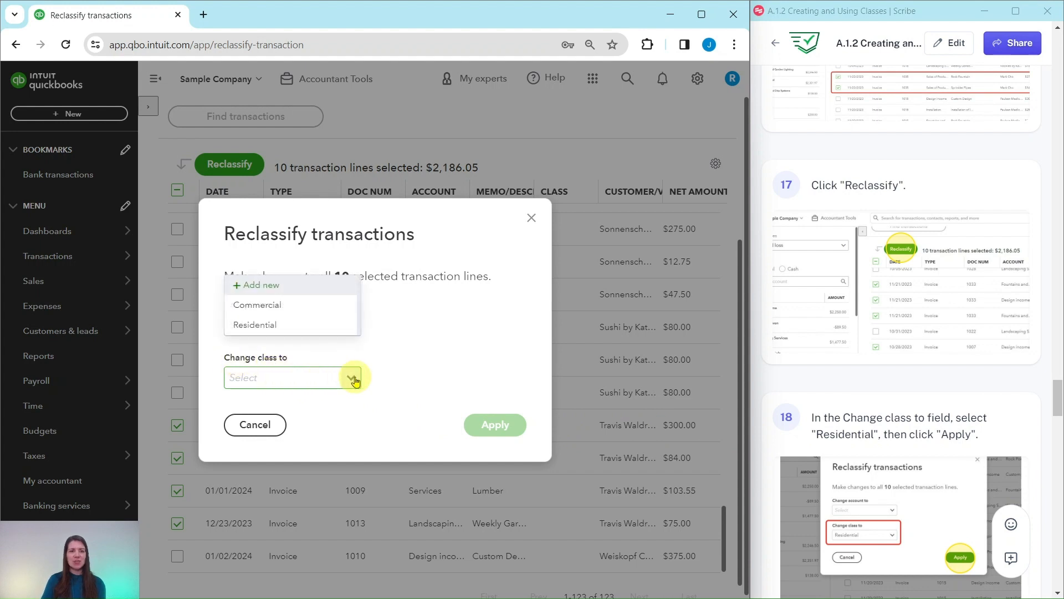
pyautogui.click(262, 332)
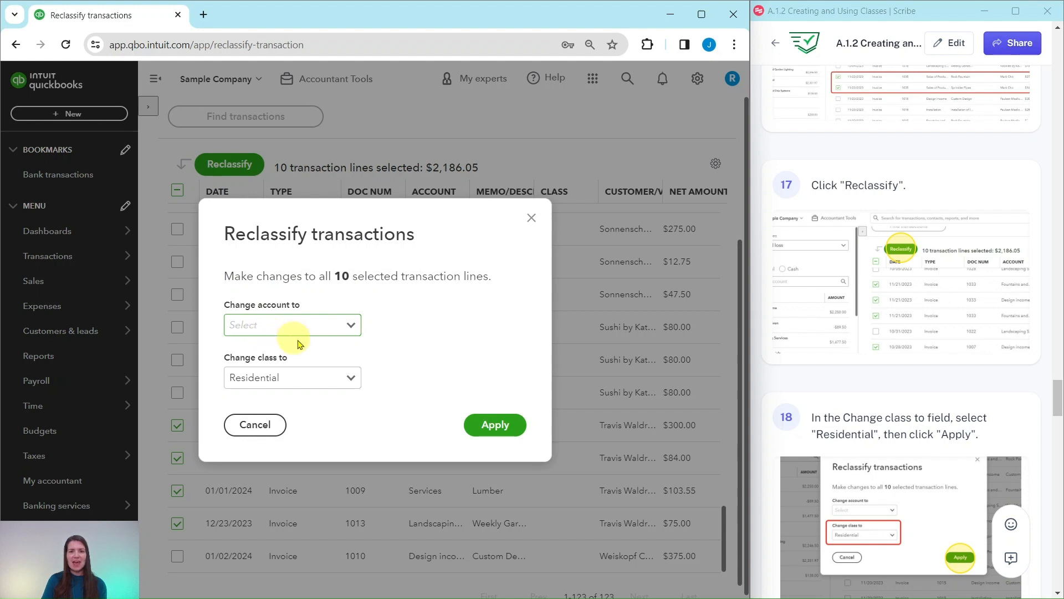
pyautogui.click(498, 426)
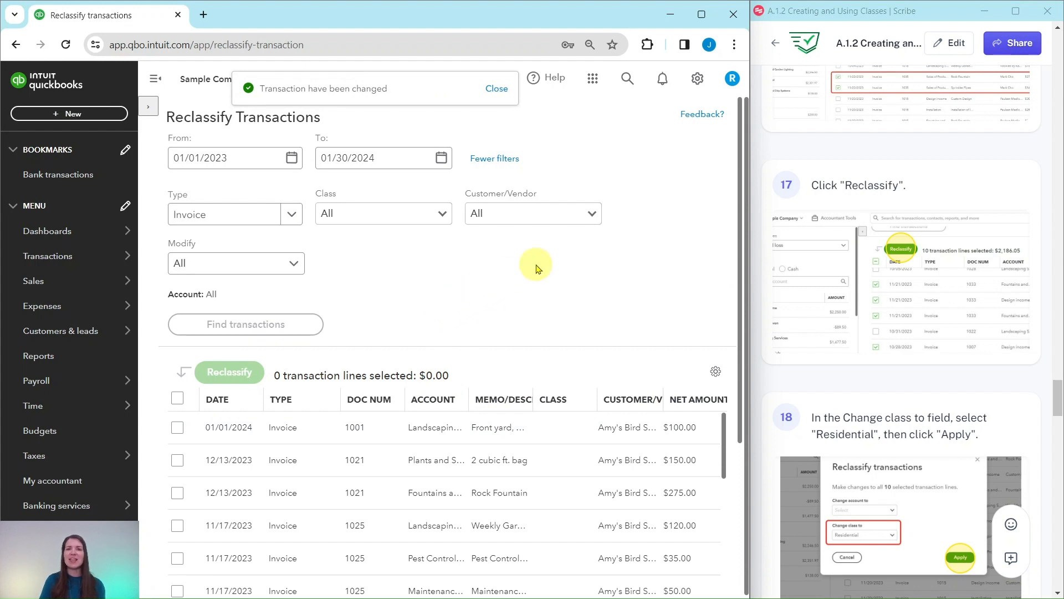
# - Filter the reclassify list to invoice lines with no class and find those transactions
pyautogui.scroll(-7, 834, 295)
pyautogui.scroll(-2, 833, 291)
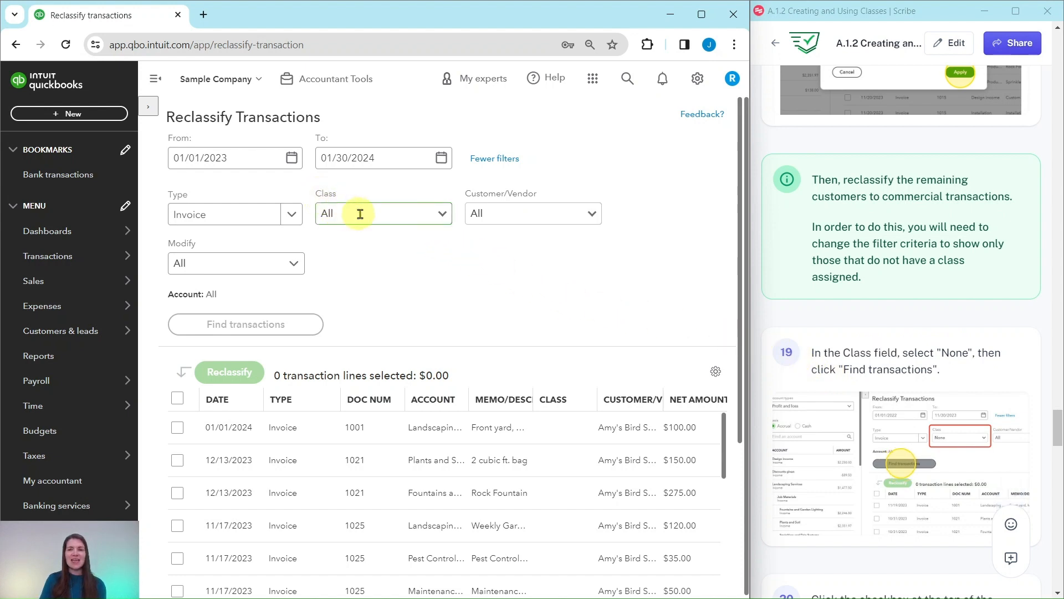
pyautogui.click(443, 214)
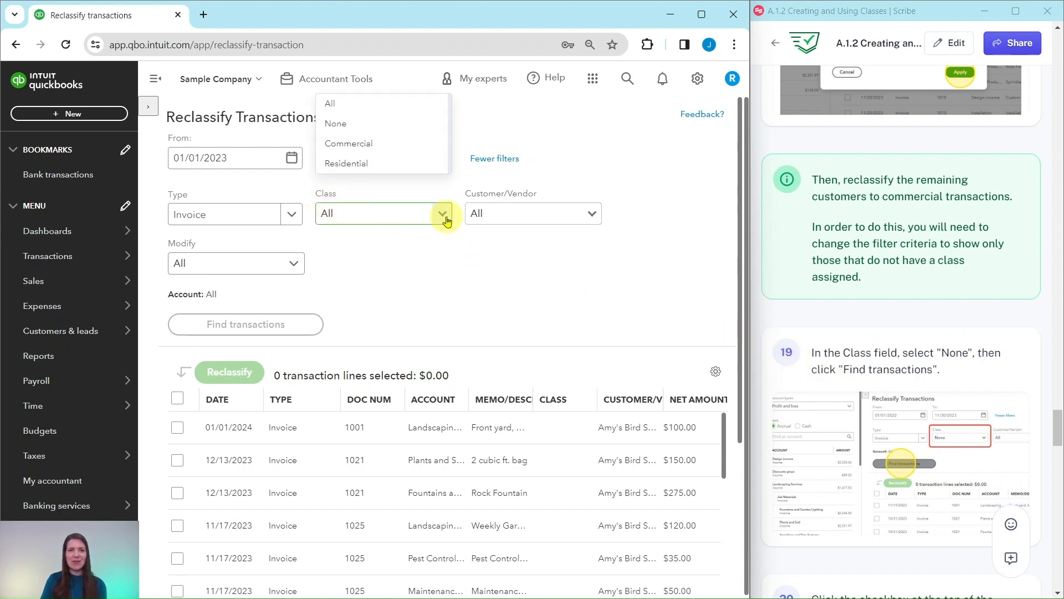
pyautogui.click(334, 124)
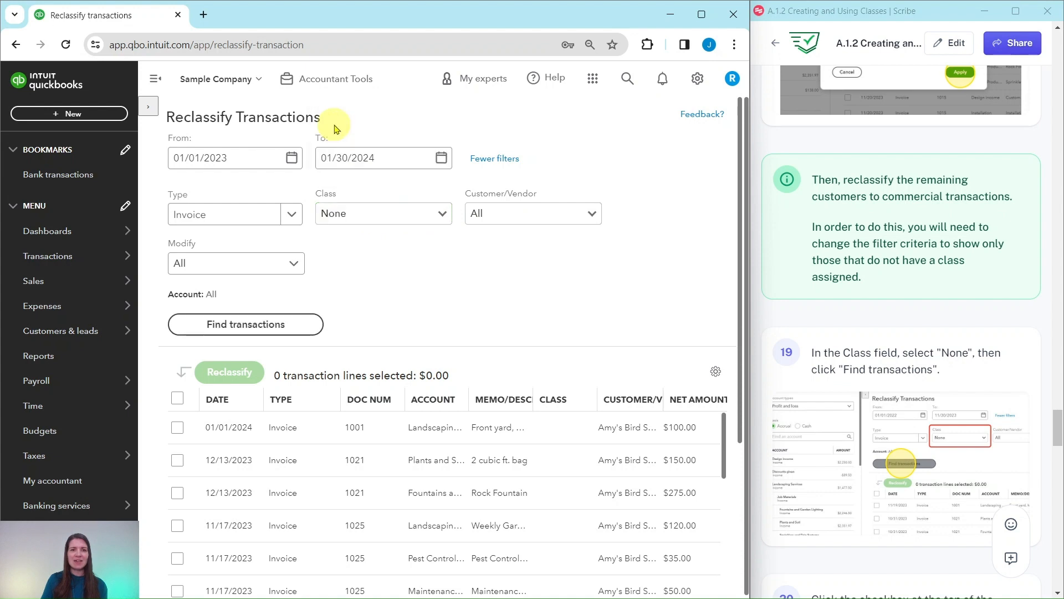
pyautogui.click(235, 335)
# - Select all the unclassified transaction lines and reclassify them to the Commercial class
pyautogui.scroll(-8, 910, 332)
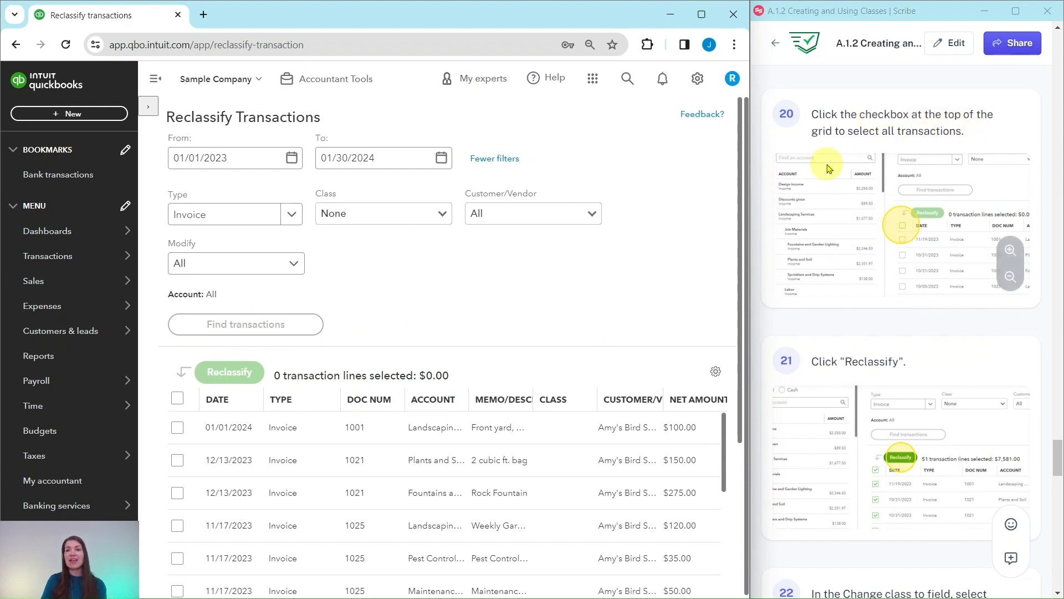
pyautogui.click(178, 397)
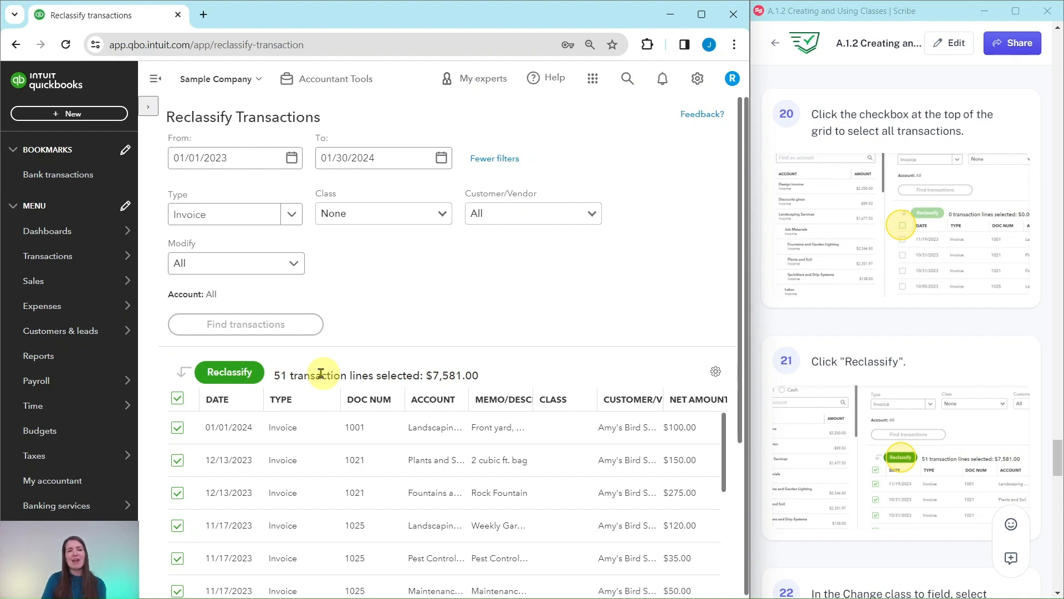
pyautogui.click(231, 375)
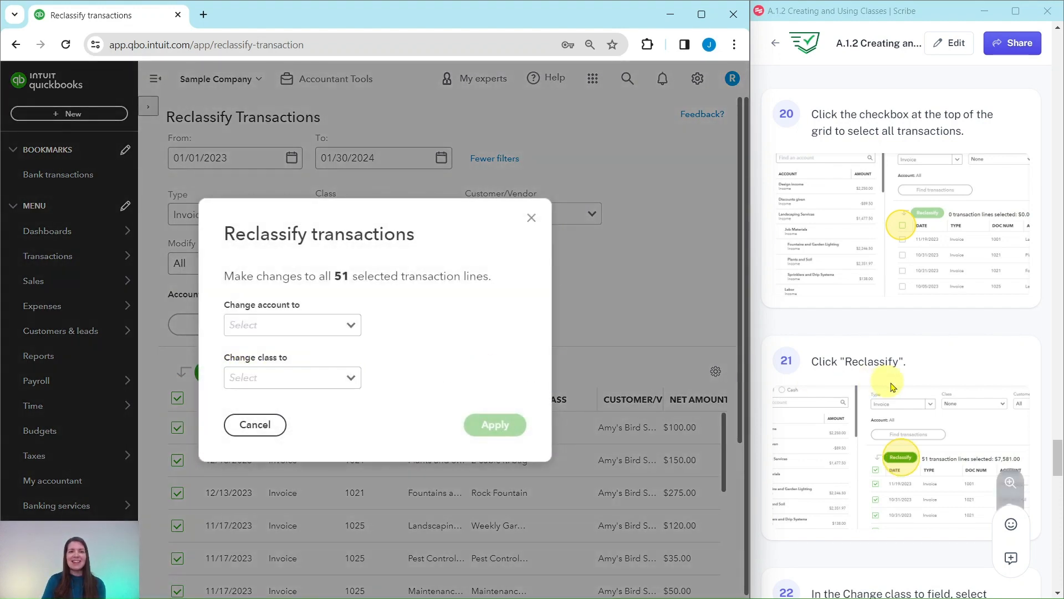
pyautogui.scroll(-4, 917, 369)
pyautogui.scroll(-3, 917, 370)
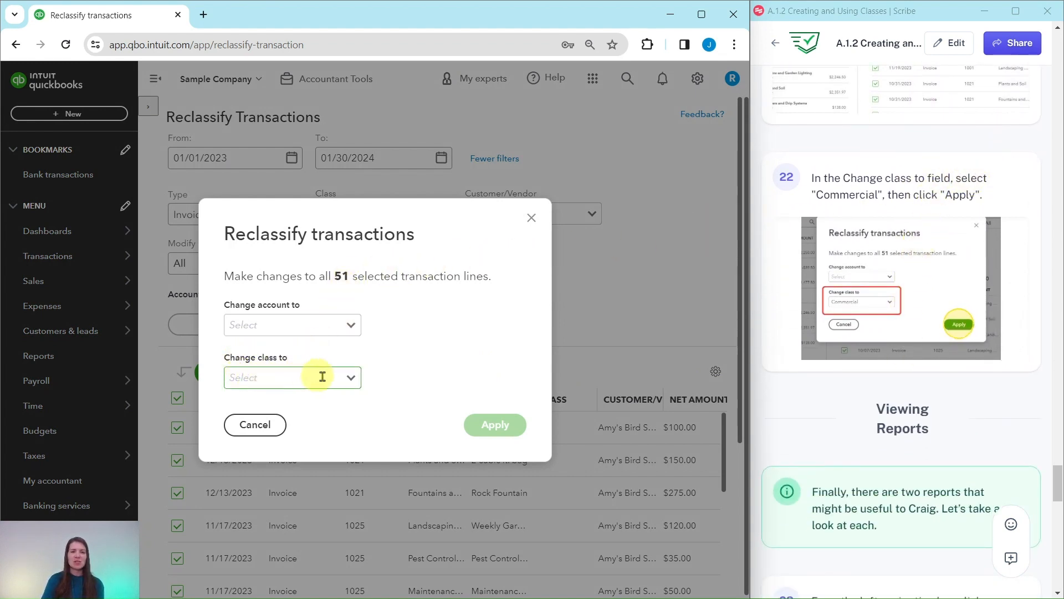
pyautogui.click(351, 381)
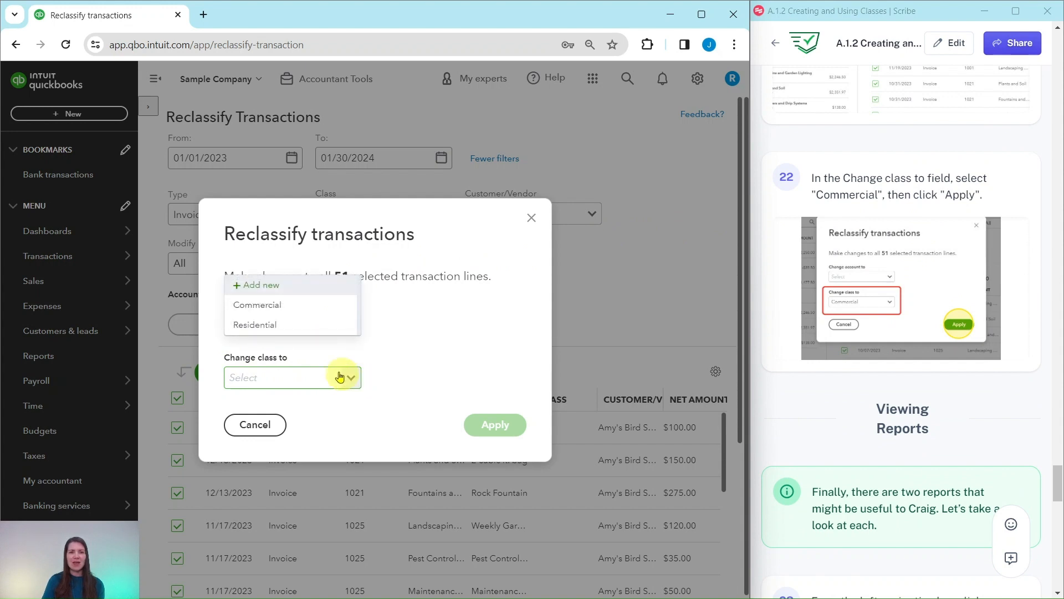
pyautogui.click(258, 309)
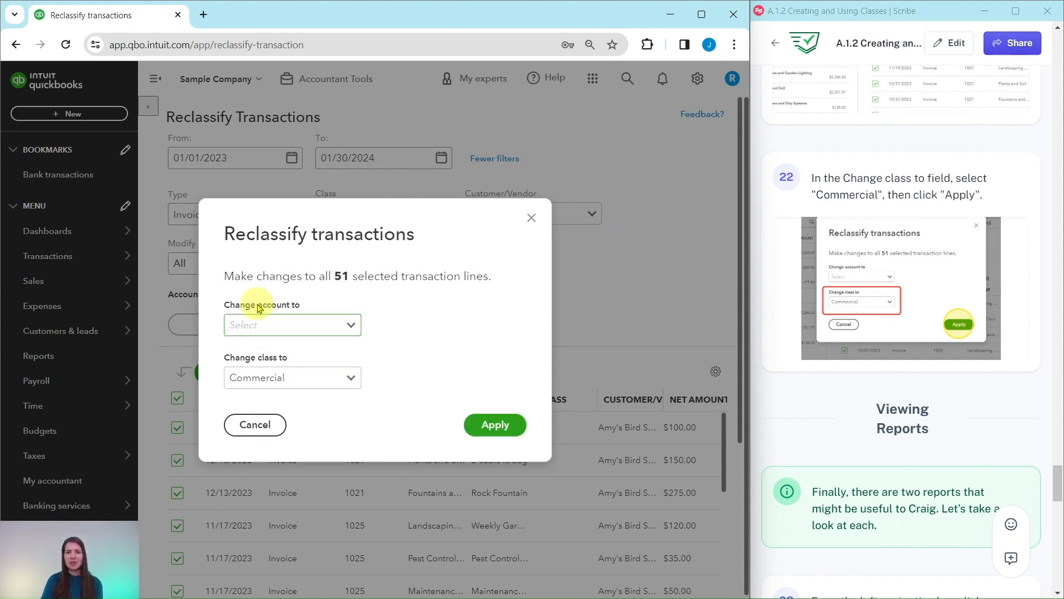
pyautogui.click(496, 425)
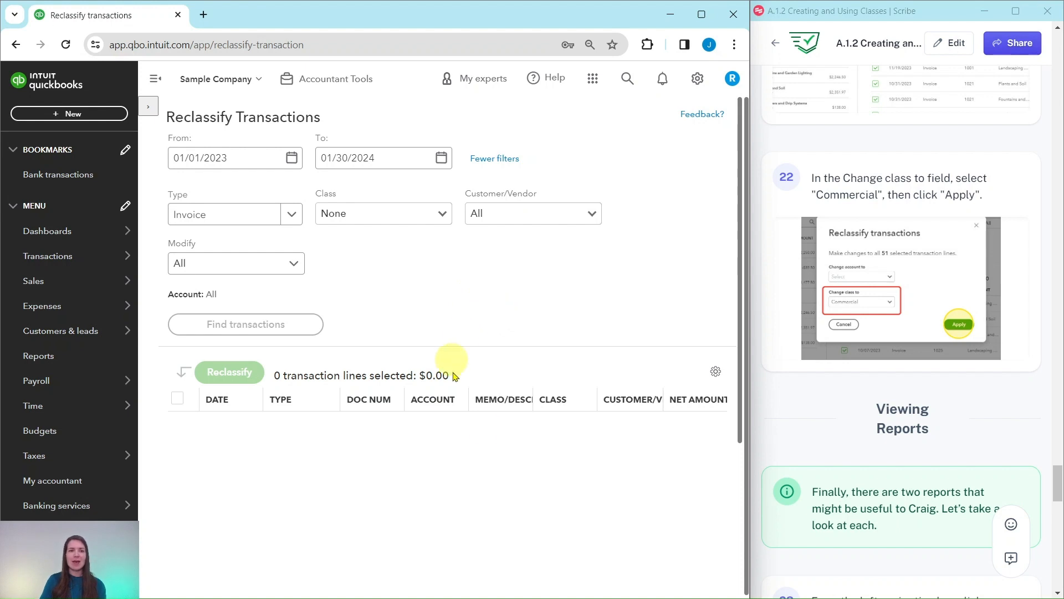
# - Open the Profit and Loss by Class report from the reports list
pyautogui.scroll(-6, 800, 430)
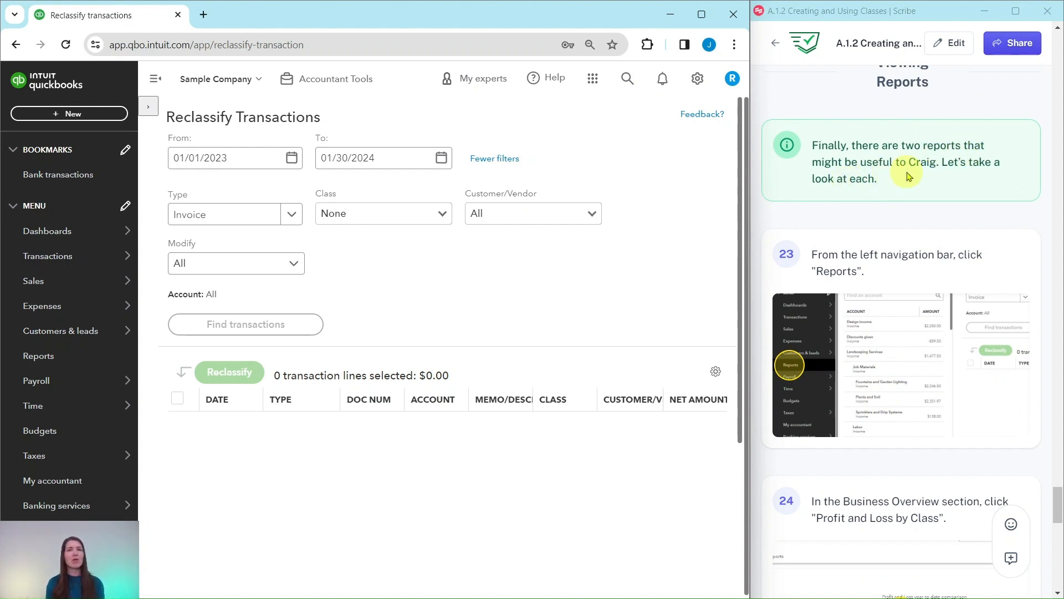
pyautogui.scroll(-3, 913, 174)
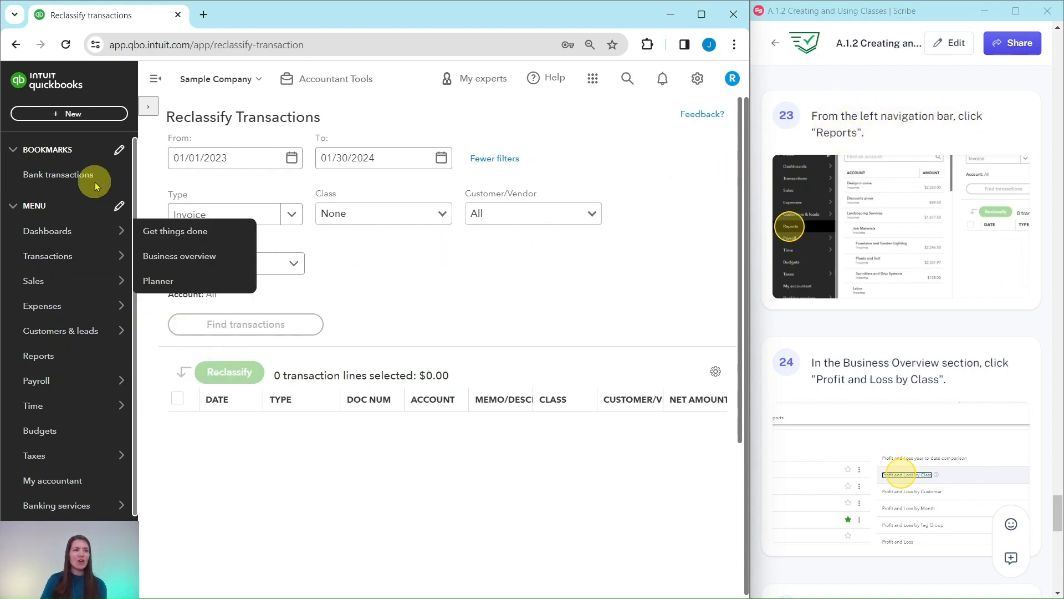
pyautogui.click(35, 358)
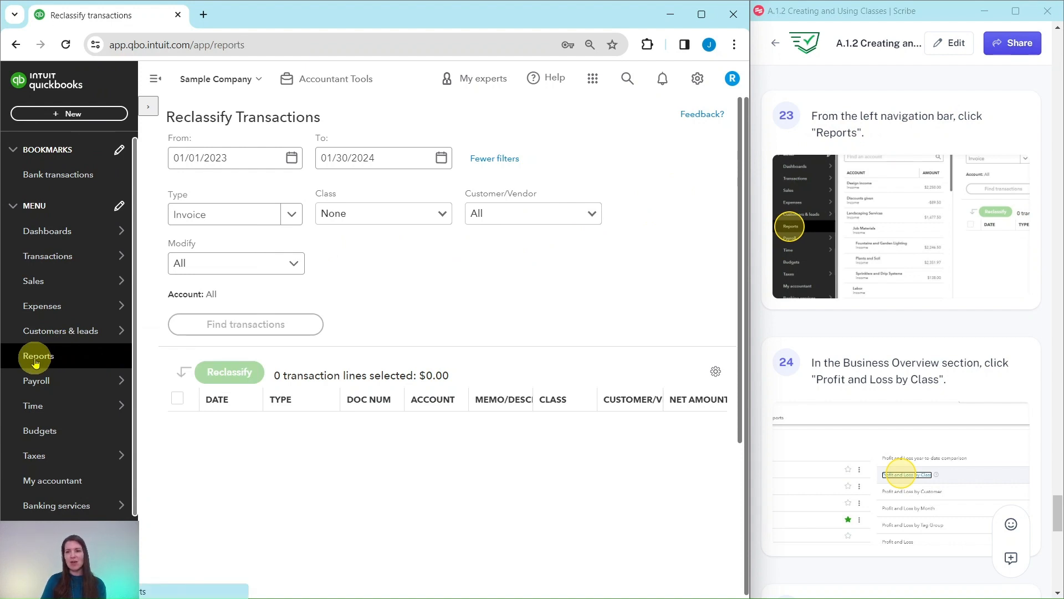
pyautogui.scroll(-4, 958, 344)
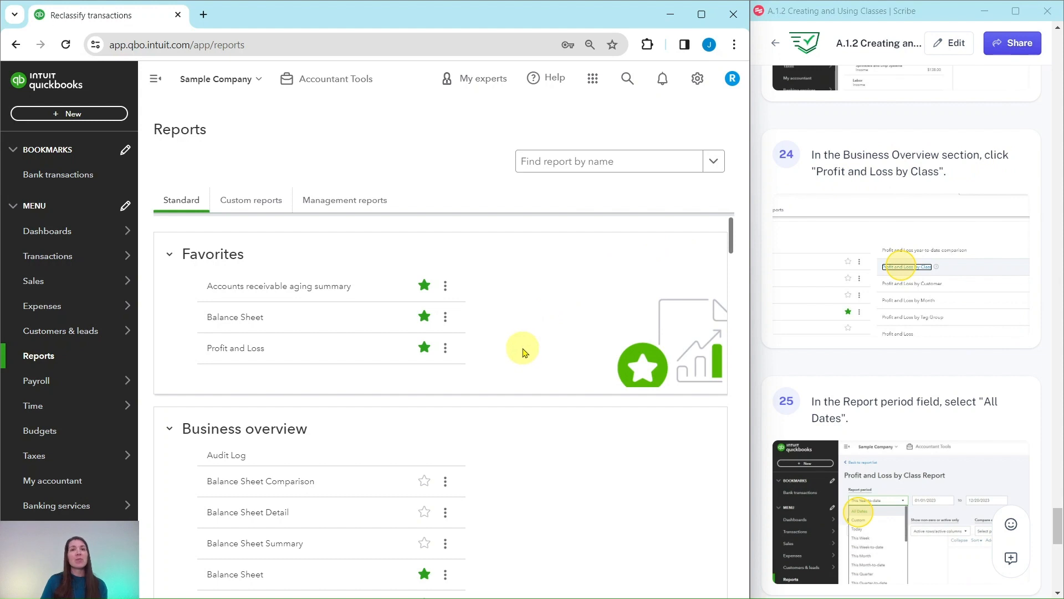
pyautogui.scroll(-5, 522, 352)
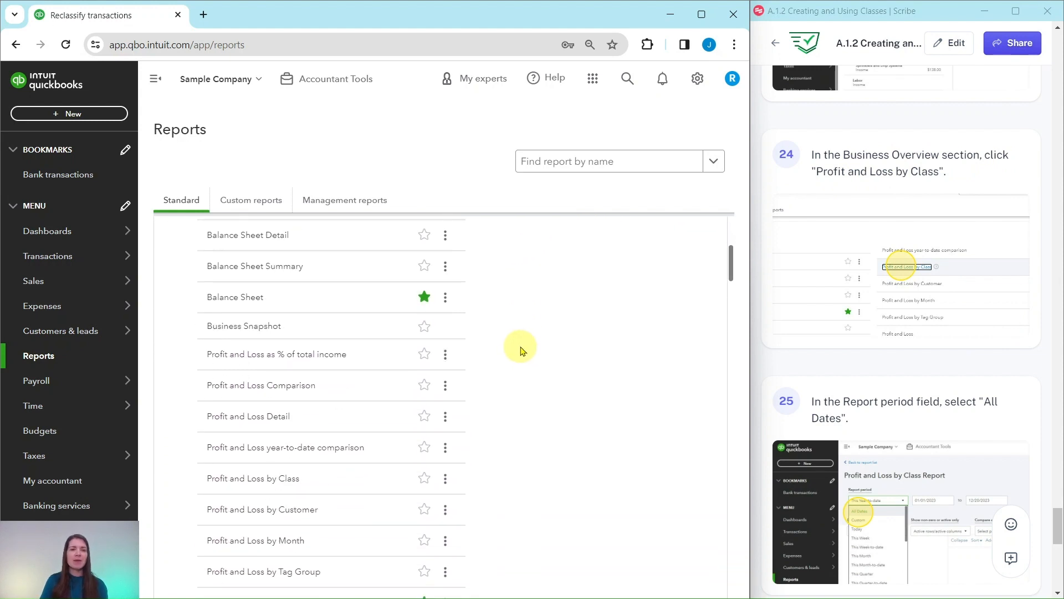
pyautogui.scroll(3, 239, 278)
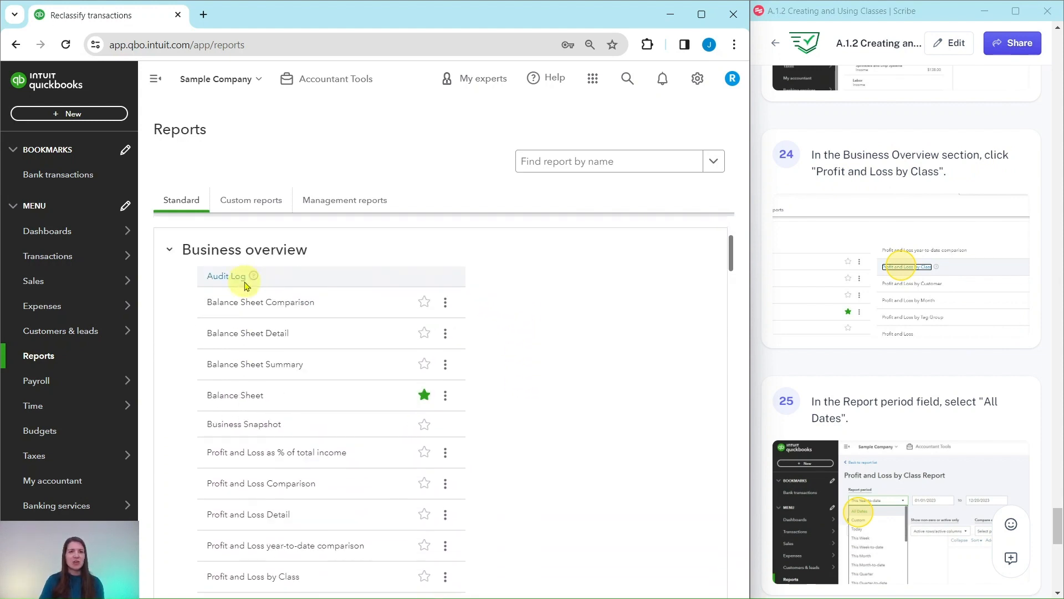
pyautogui.scroll(-5, 263, 361)
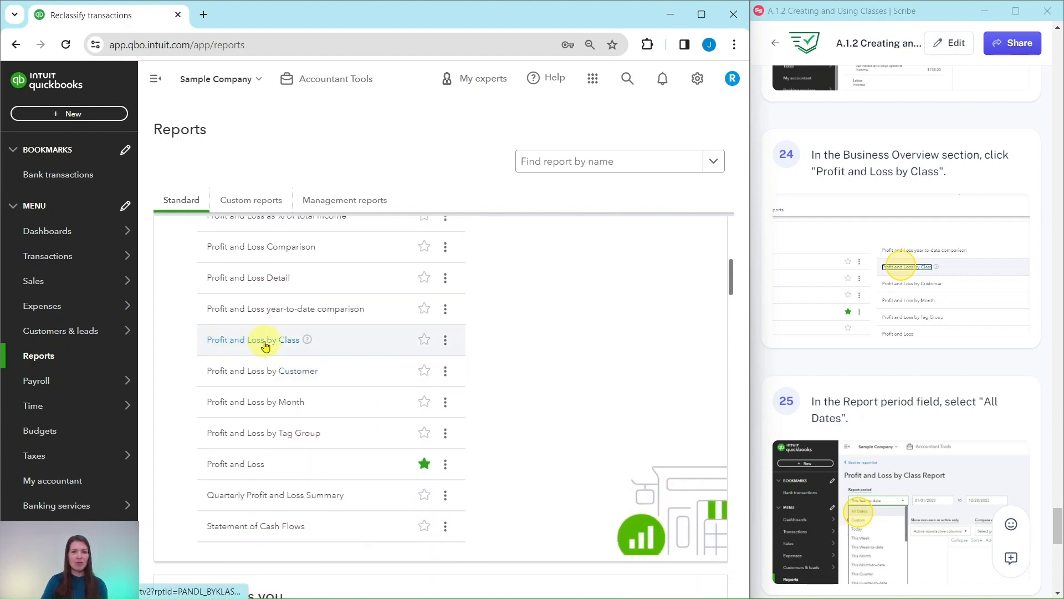
pyautogui.click(265, 343)
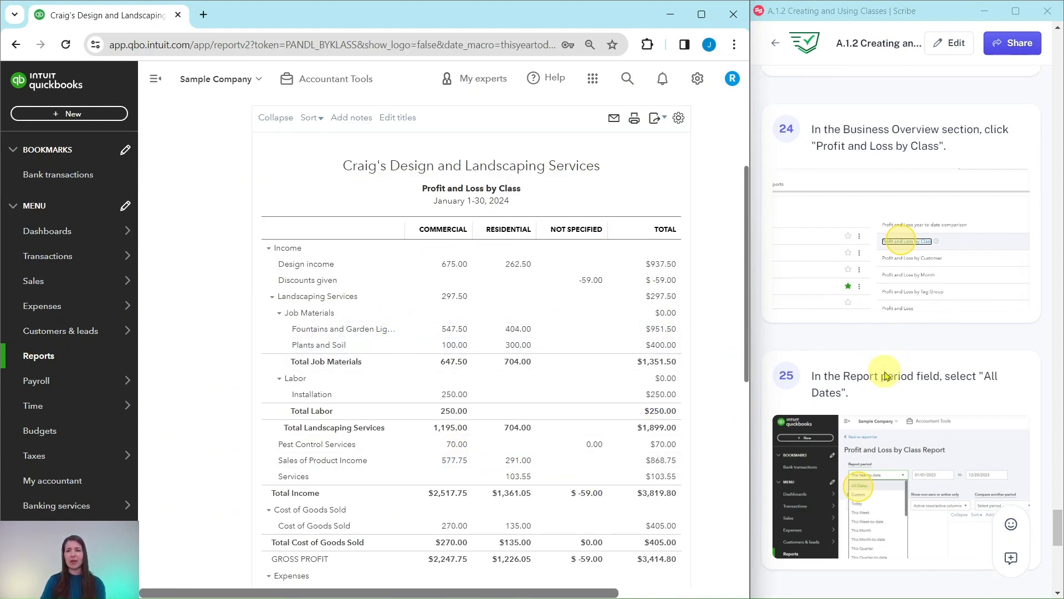
# - Set the report period to All Dates and run the Profit and Loss by Class report
pyautogui.scroll(-5, 896, 373)
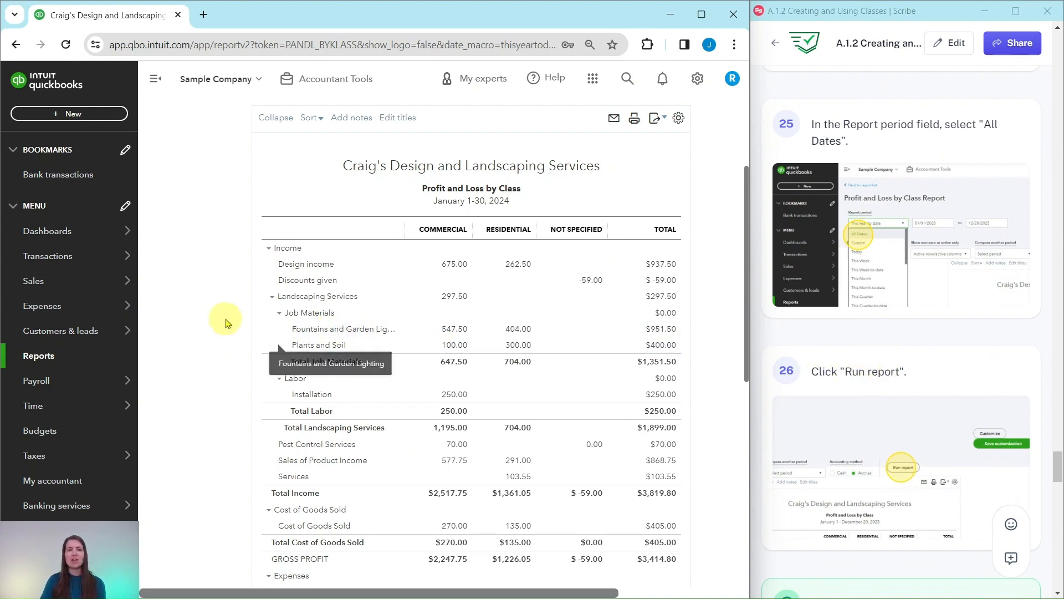
pyautogui.scroll(3, 225, 321)
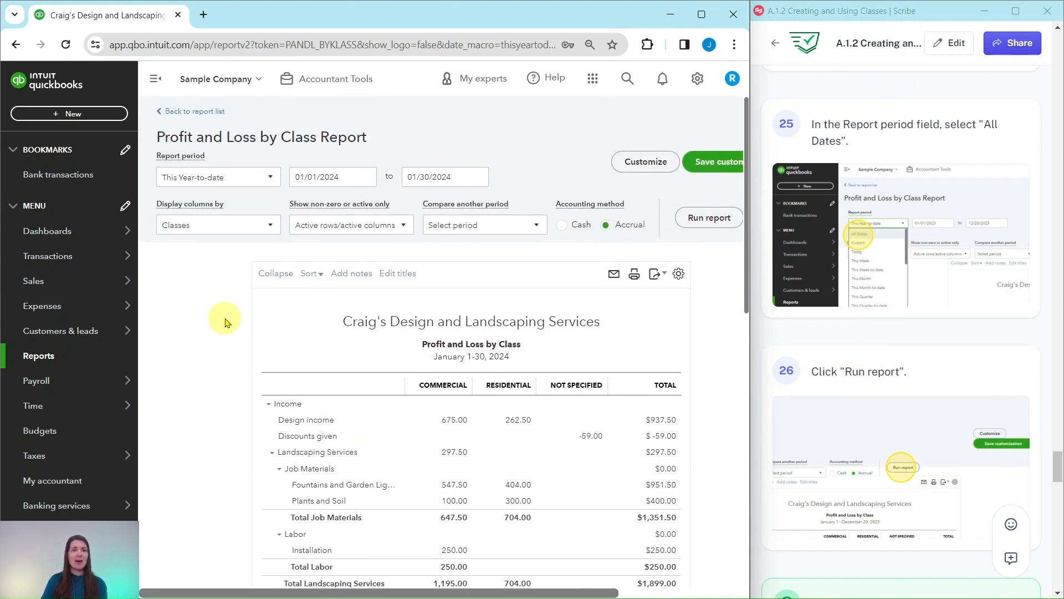
pyautogui.click(185, 178)
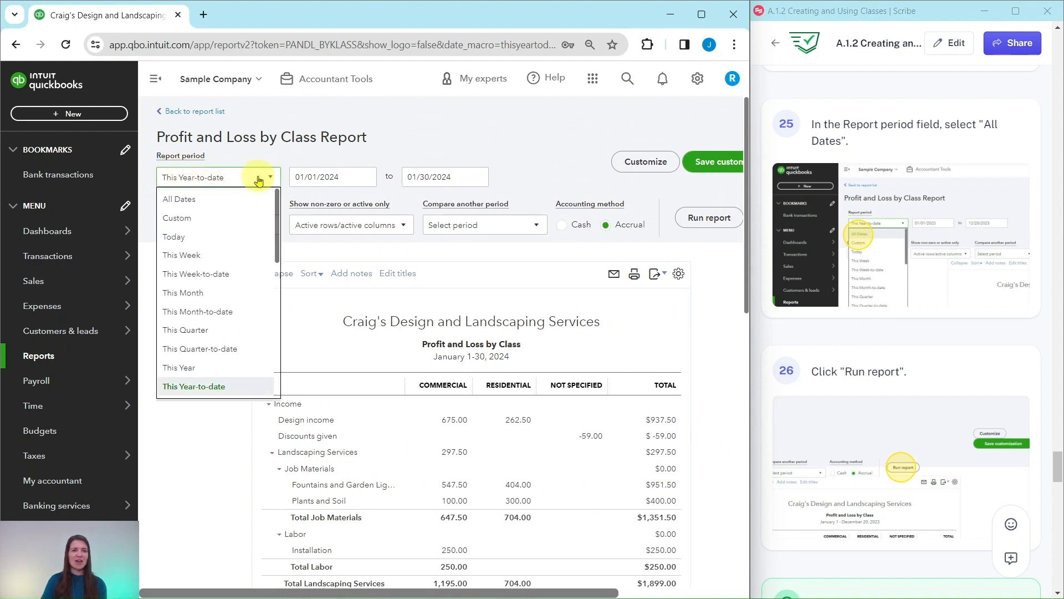
pyautogui.click(179, 200)
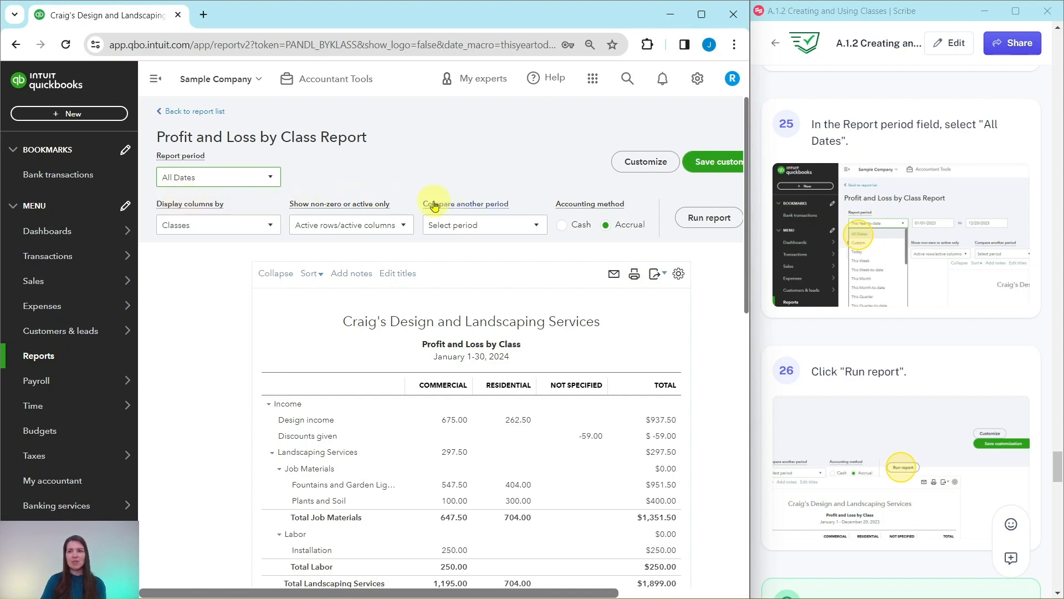
pyautogui.click(710, 219)
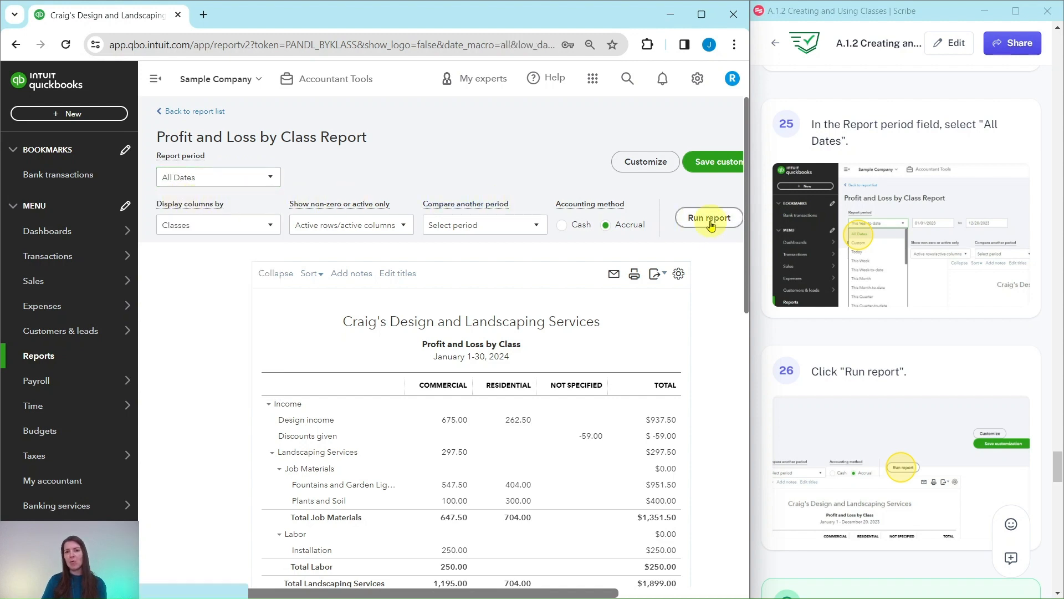
# - Review the Commercial and Residential columns of the report and go back to the report list
pyautogui.scroll(-8, 909, 309)
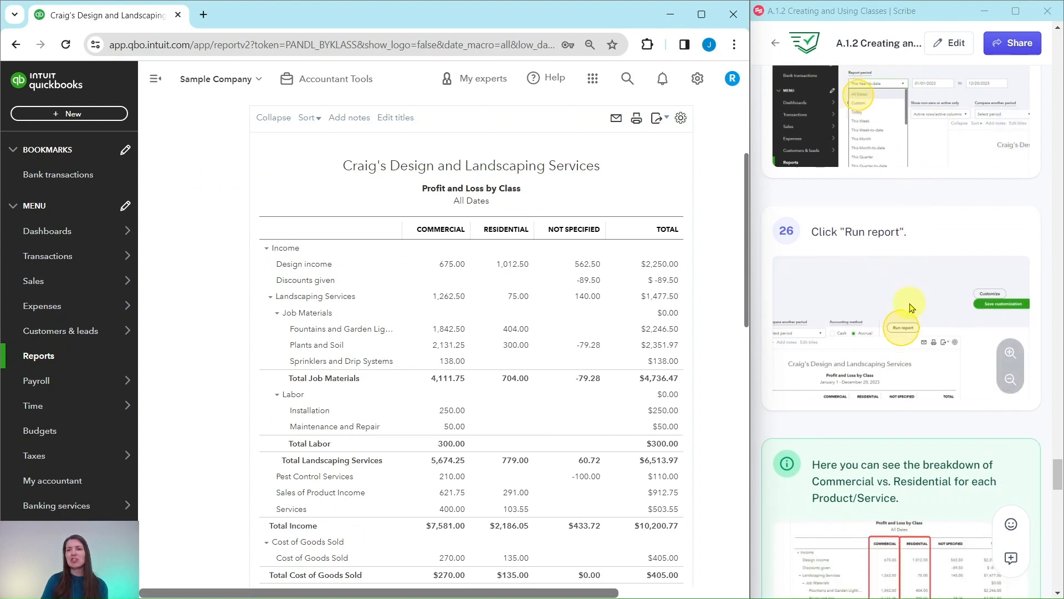
pyautogui.scroll(-2, 910, 309)
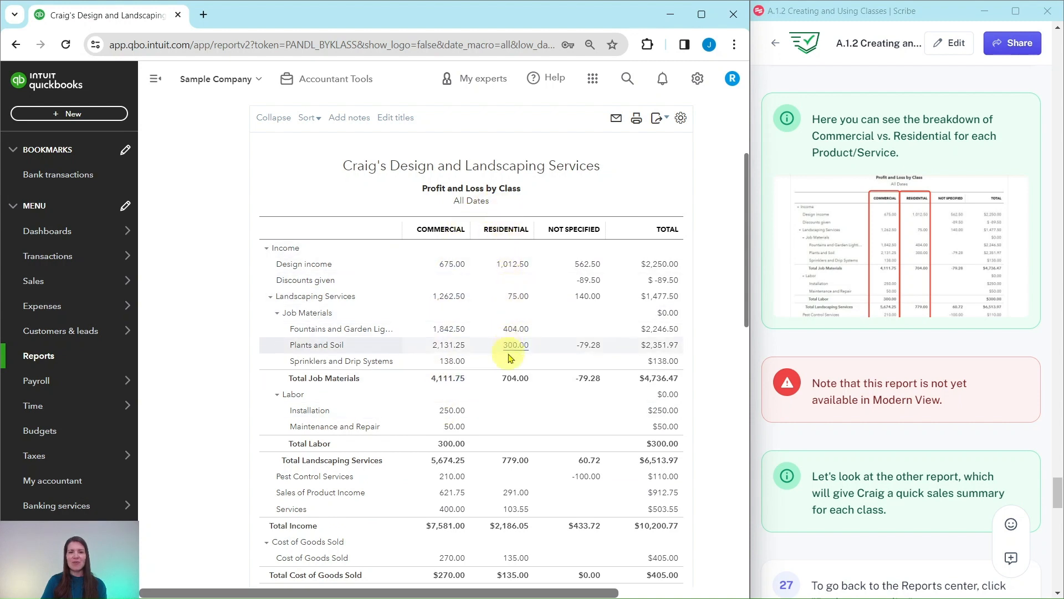
pyautogui.scroll(-3, 887, 383)
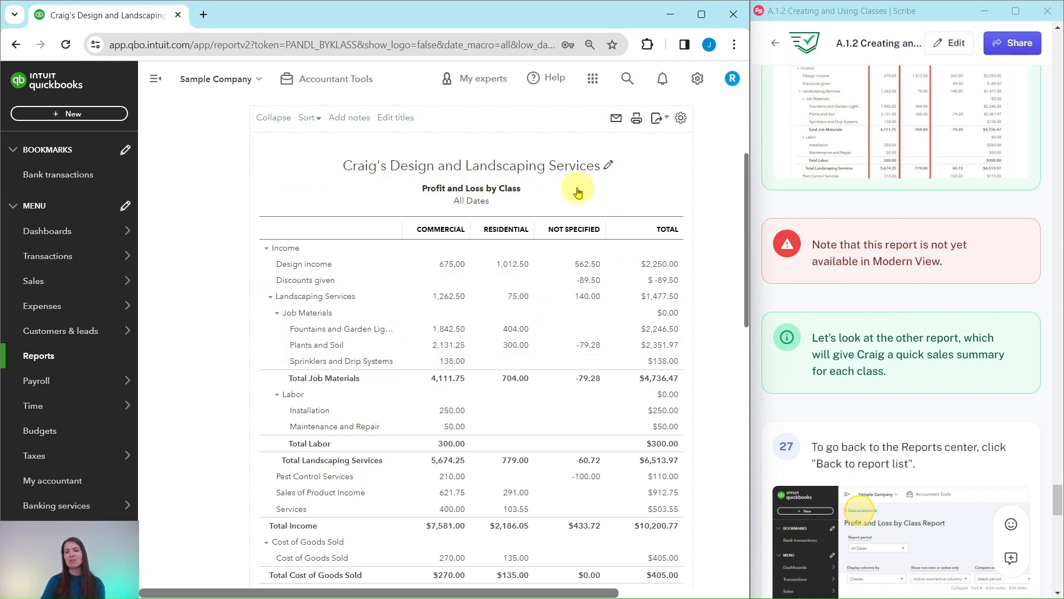
pyautogui.scroll(-4, 899, 282)
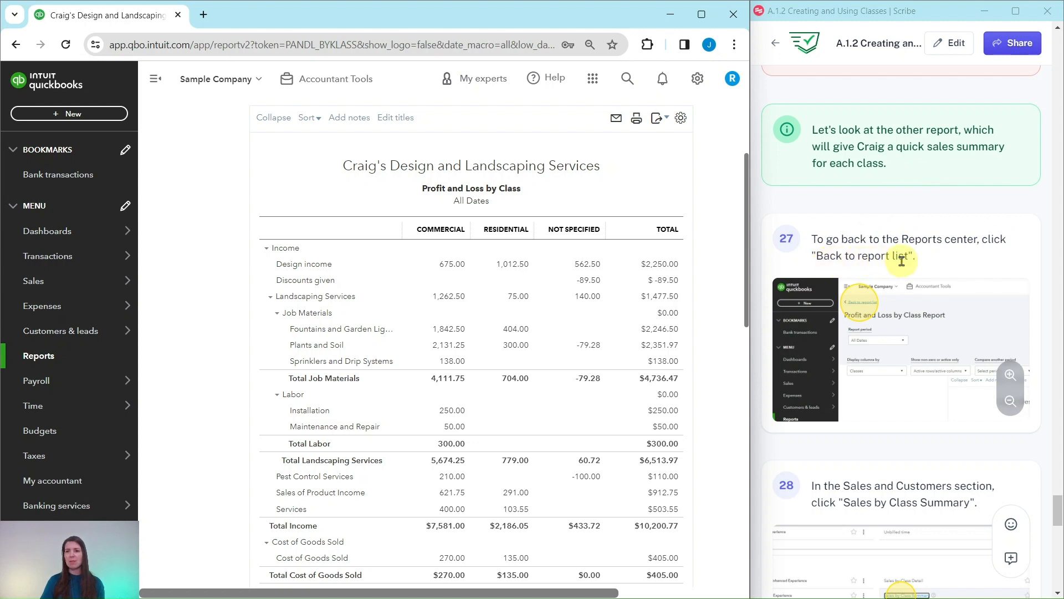
pyautogui.scroll(3, 200, 252)
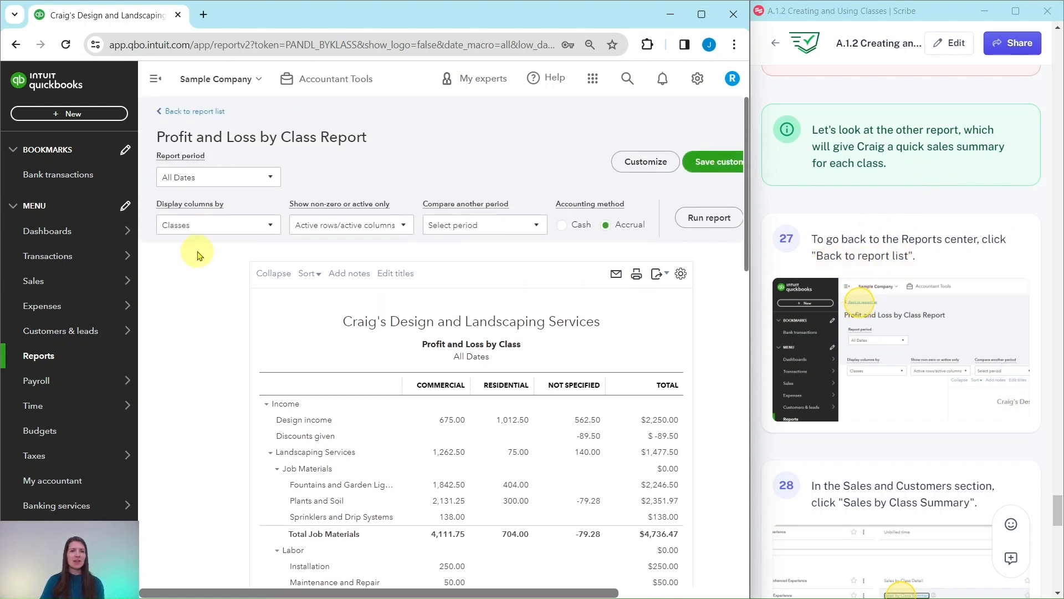
pyautogui.click(204, 111)
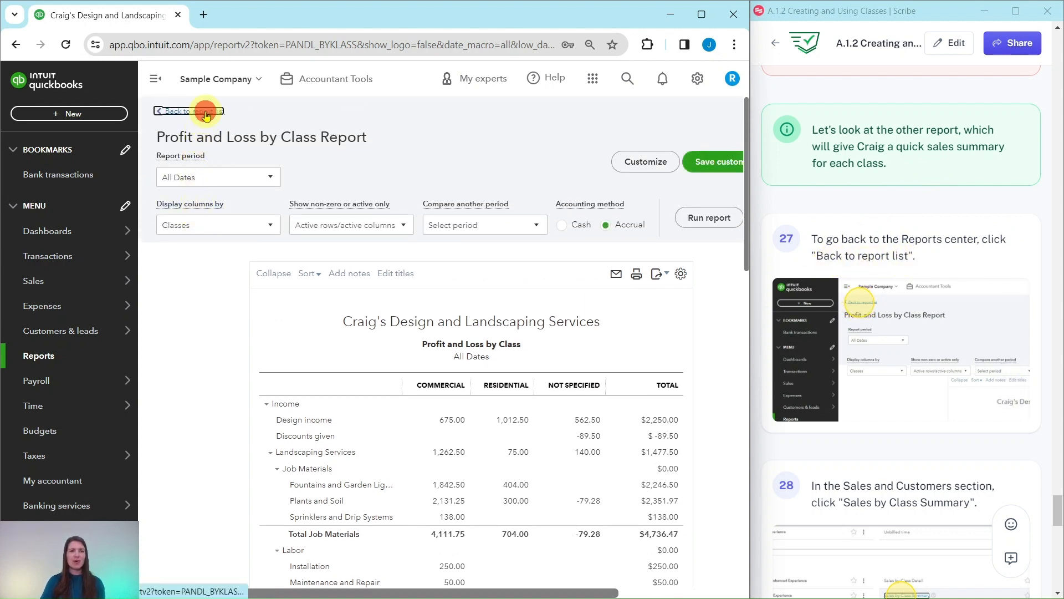
# - Open the Sales by Class Summary report from the Sales and customers section
pyautogui.scroll(-6, 885, 299)
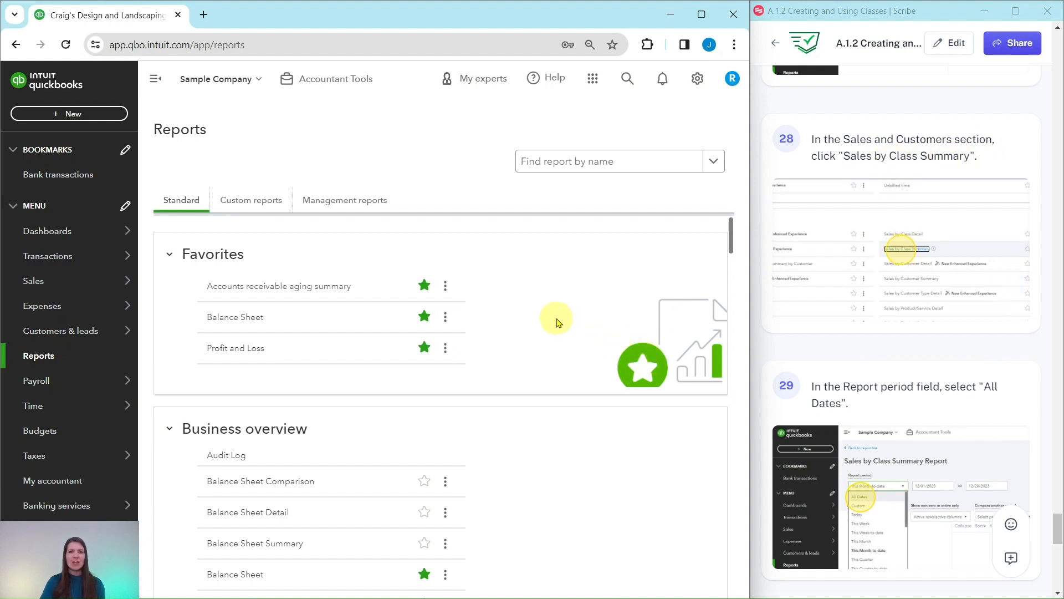
pyautogui.scroll(-3, 476, 280)
pyautogui.scroll(-15, 540, 336)
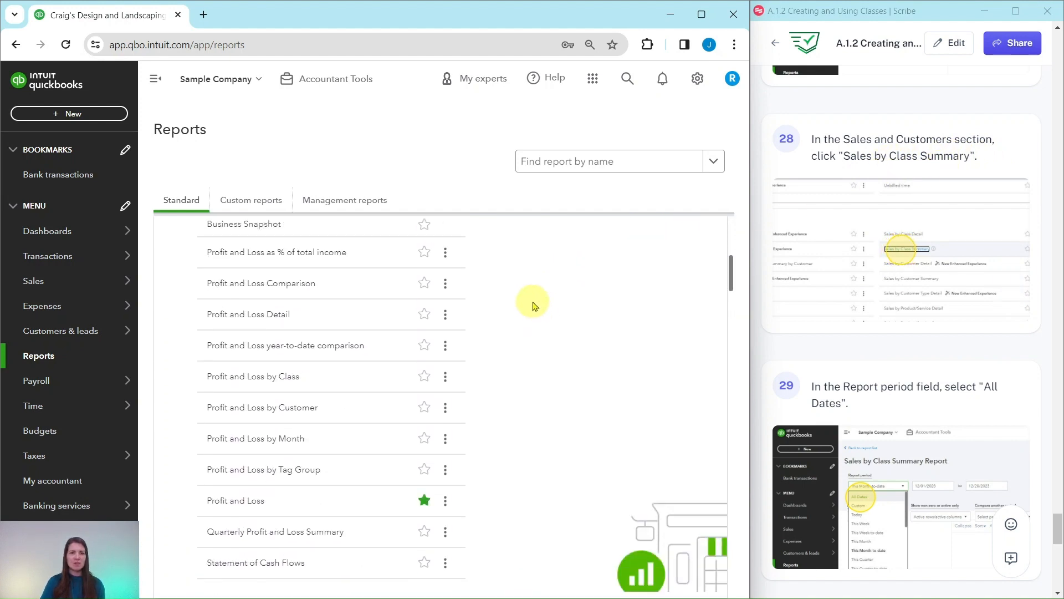
pyautogui.scroll(-5, 506, 341)
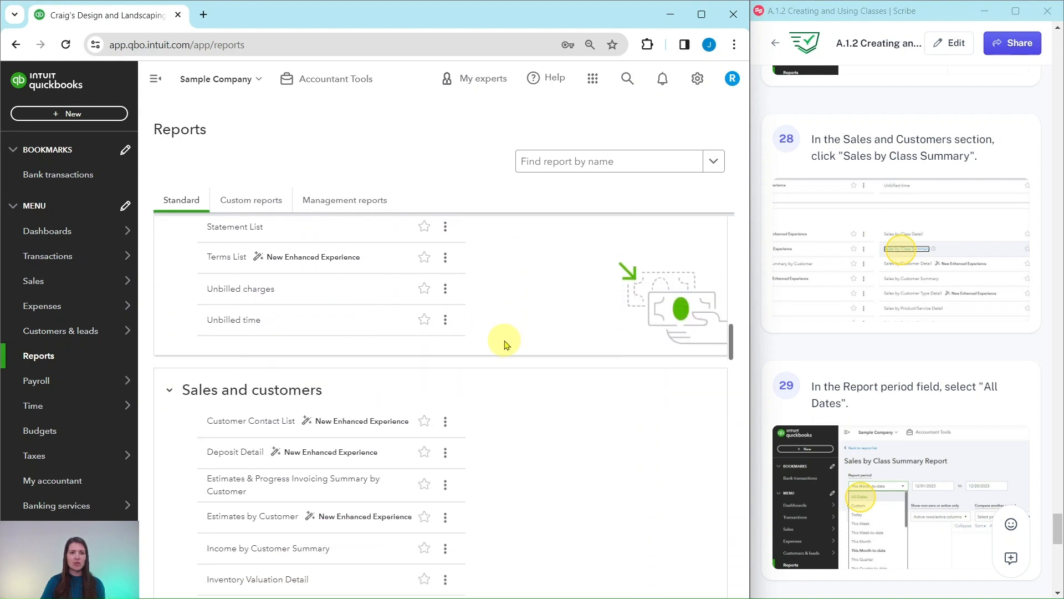
pyautogui.scroll(1, 266, 286)
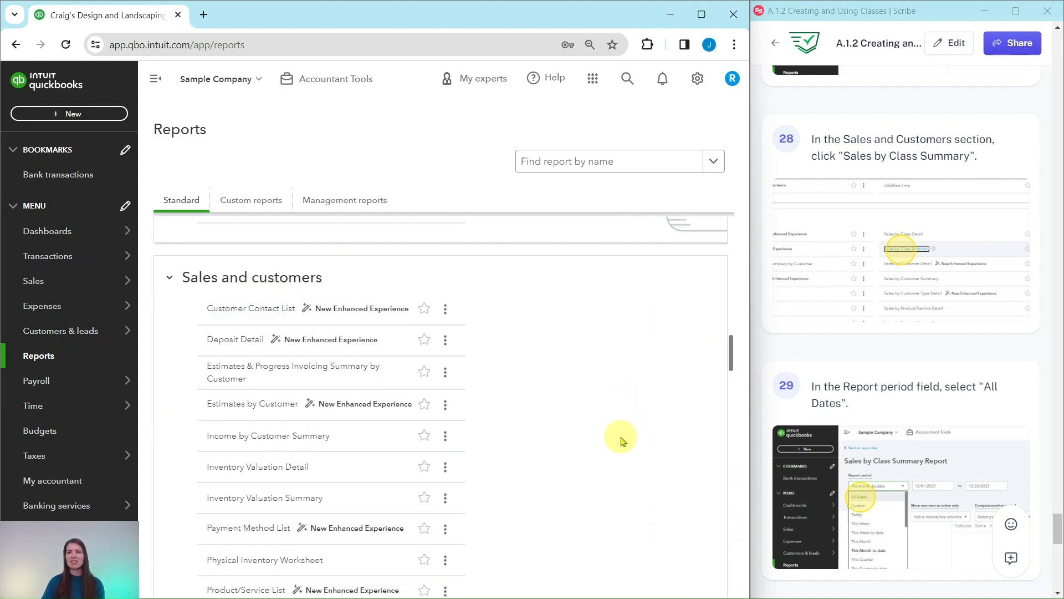
pyautogui.scroll(-6, 588, 470)
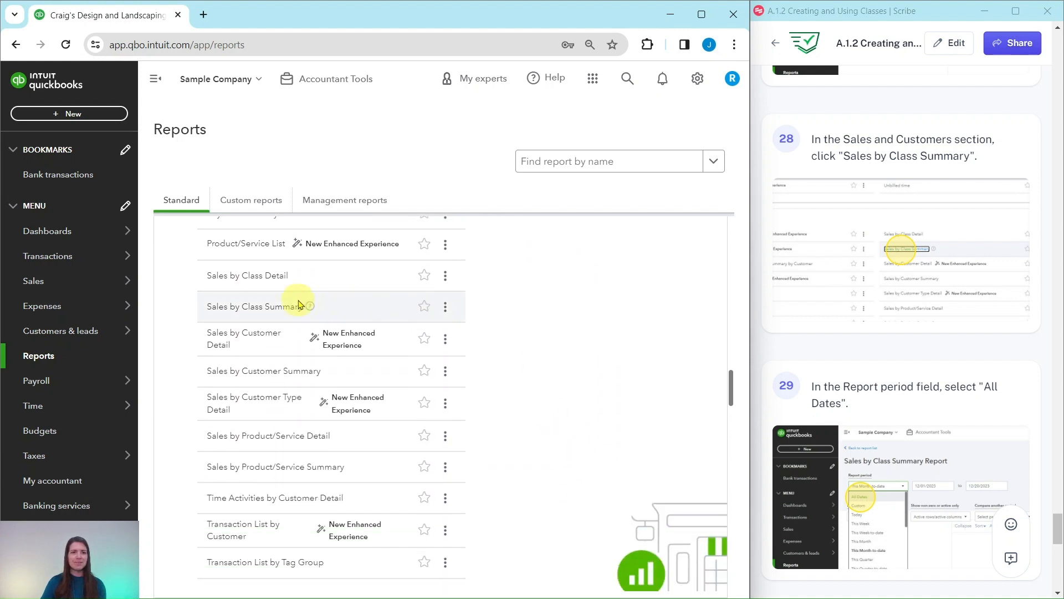
pyautogui.click(240, 312)
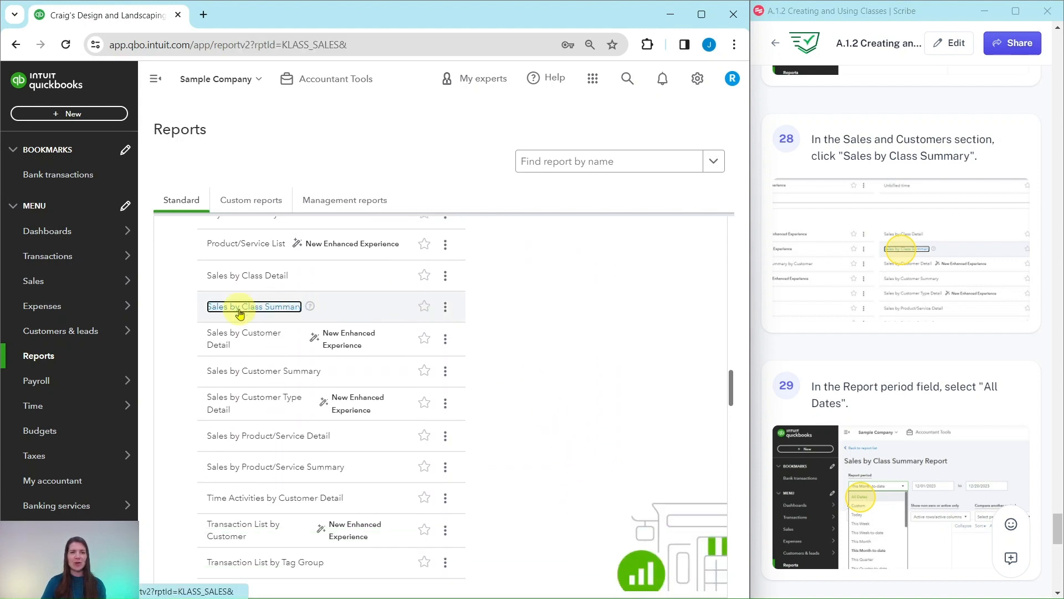
# - Set the report period to All Dates and run the Sales by Class Summary report
pyautogui.scroll(-1, 885, 352)
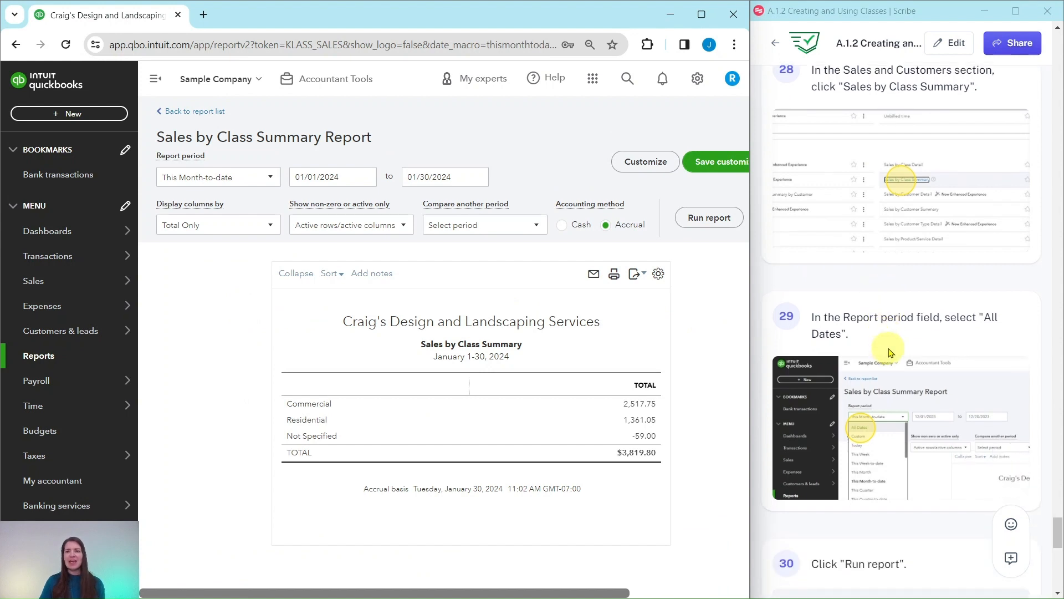
pyautogui.scroll(-1, 887, 355)
pyautogui.scroll(-1, 905, 336)
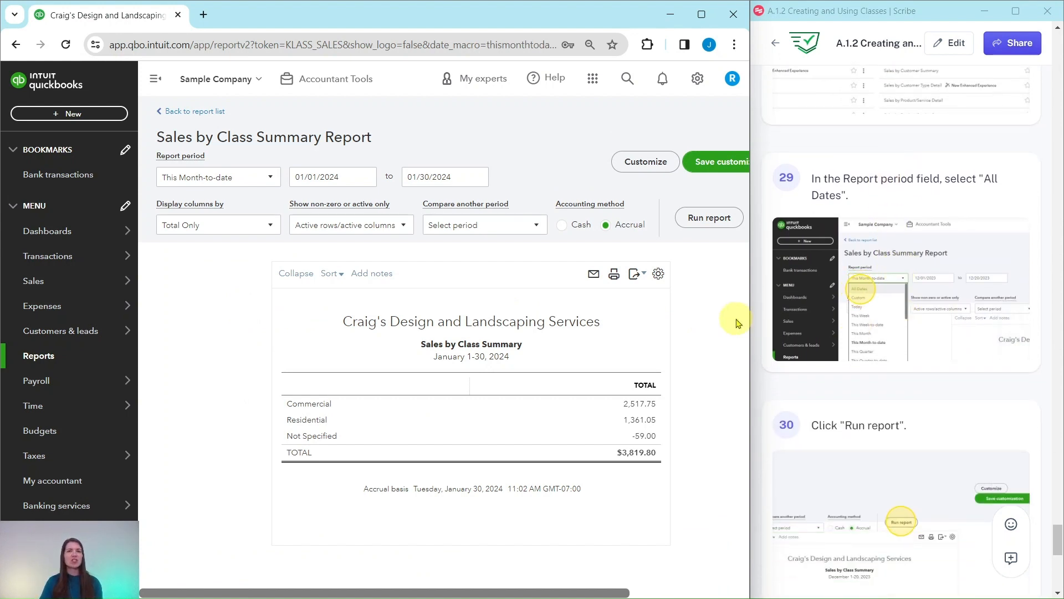
pyautogui.click(271, 177)
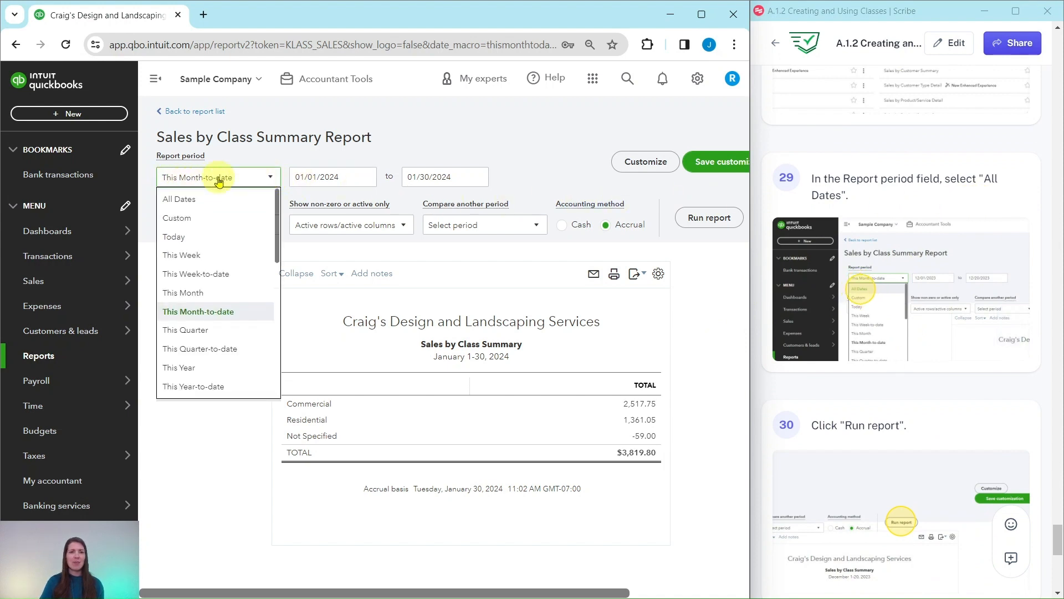
pyautogui.click(180, 201)
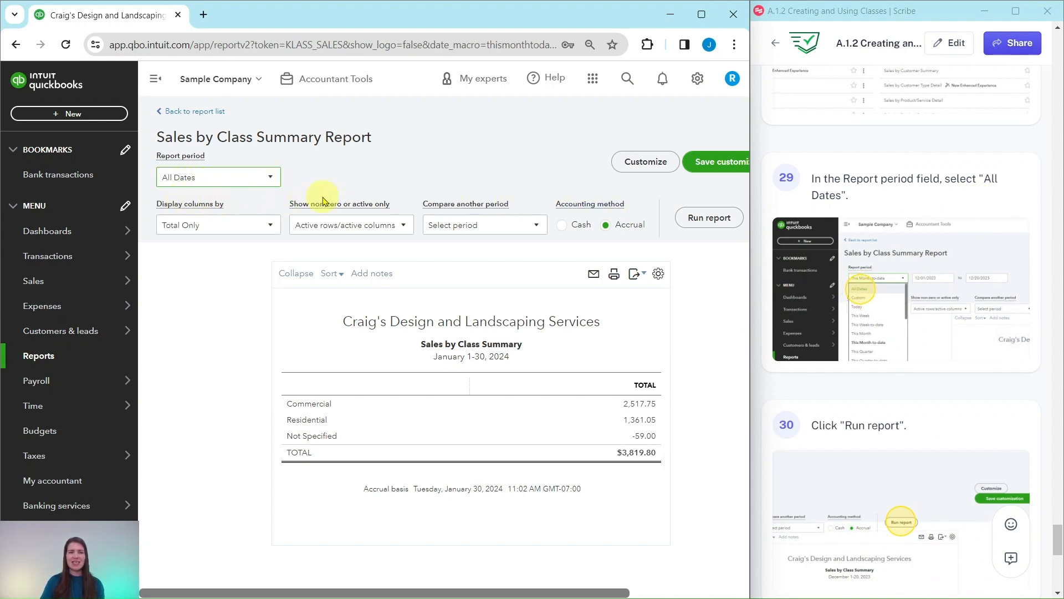
pyautogui.click(699, 218)
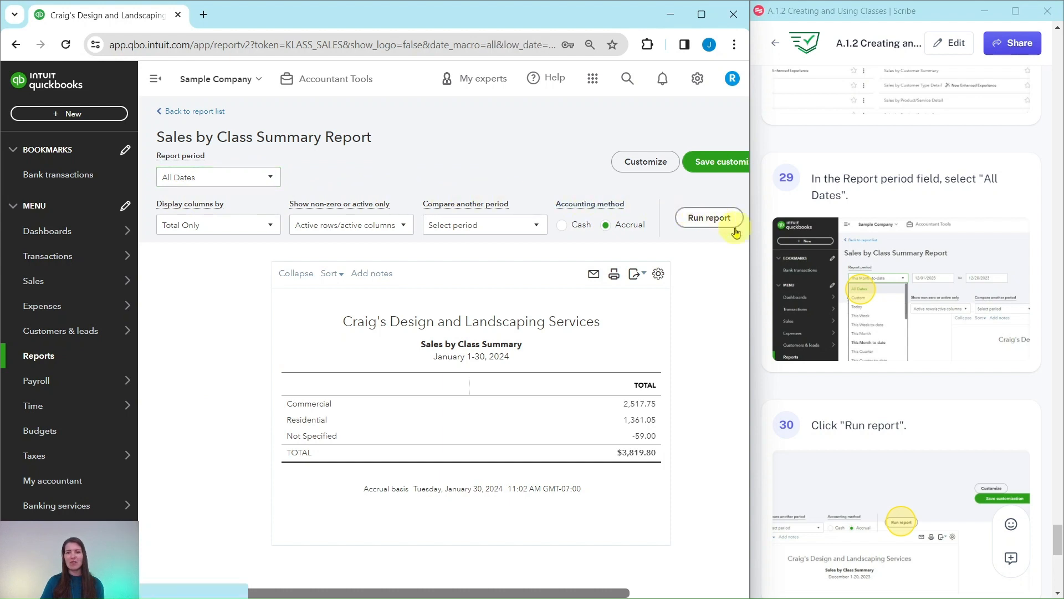
pyautogui.scroll(-3, 915, 316)
pyautogui.scroll(-5, 915, 316)
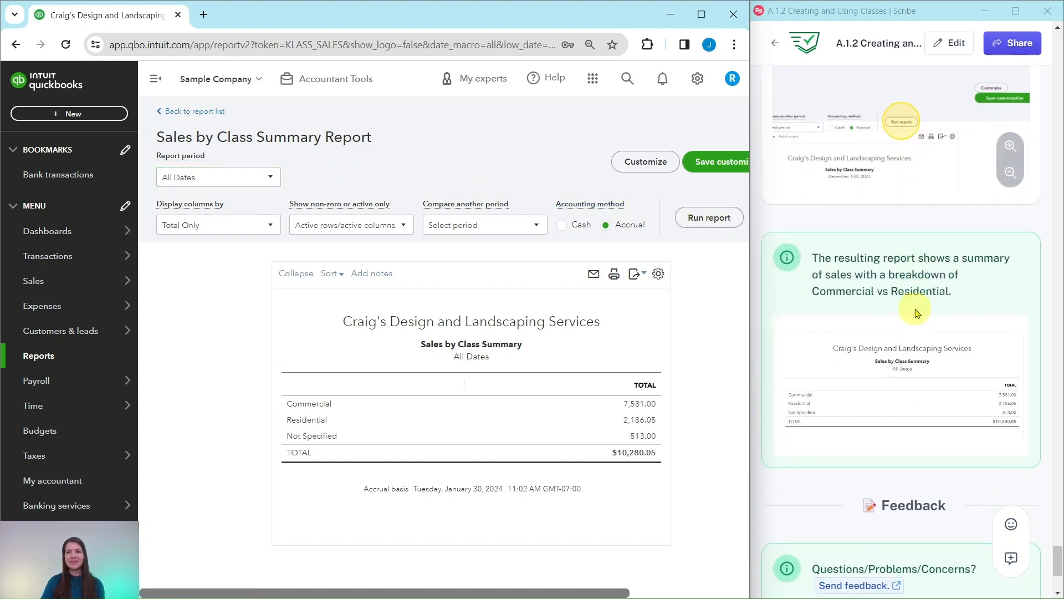